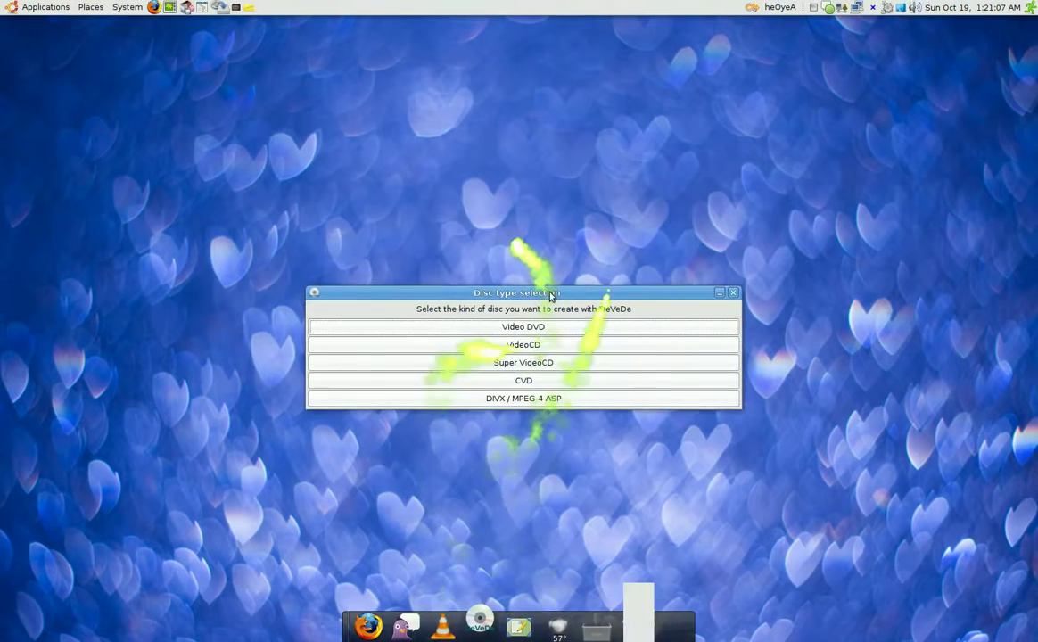
Step: Move DeVeDe's disc type selection window higher on the screen
left_click_drag(552, 297, 549, 230)
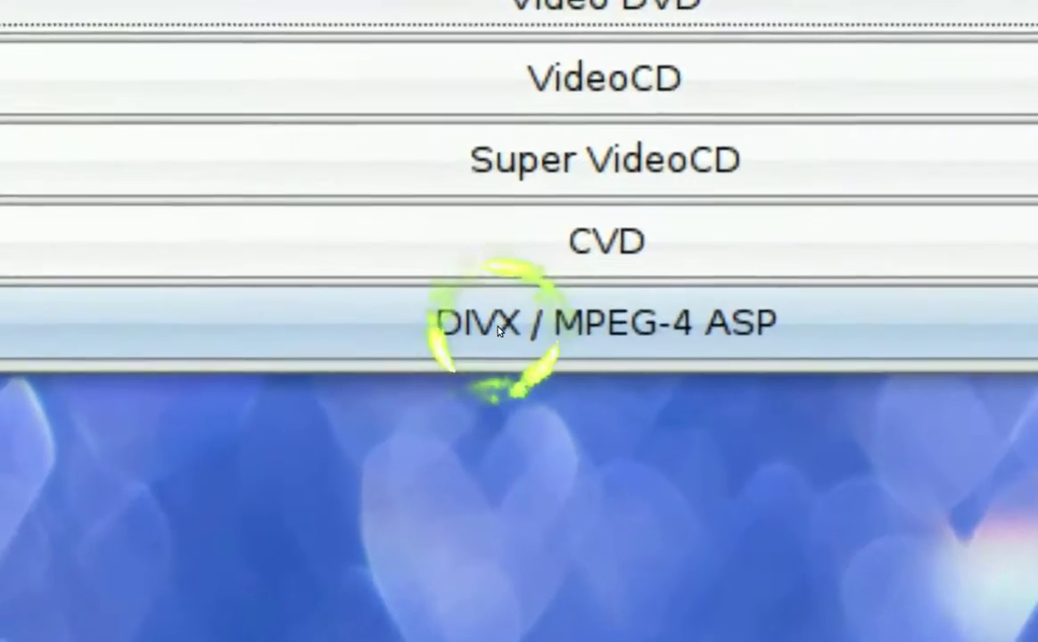
Step: Pick DIVX / MPEG-4 ASP, centre the project window, and begin adding a video file
left_click(509, 317)
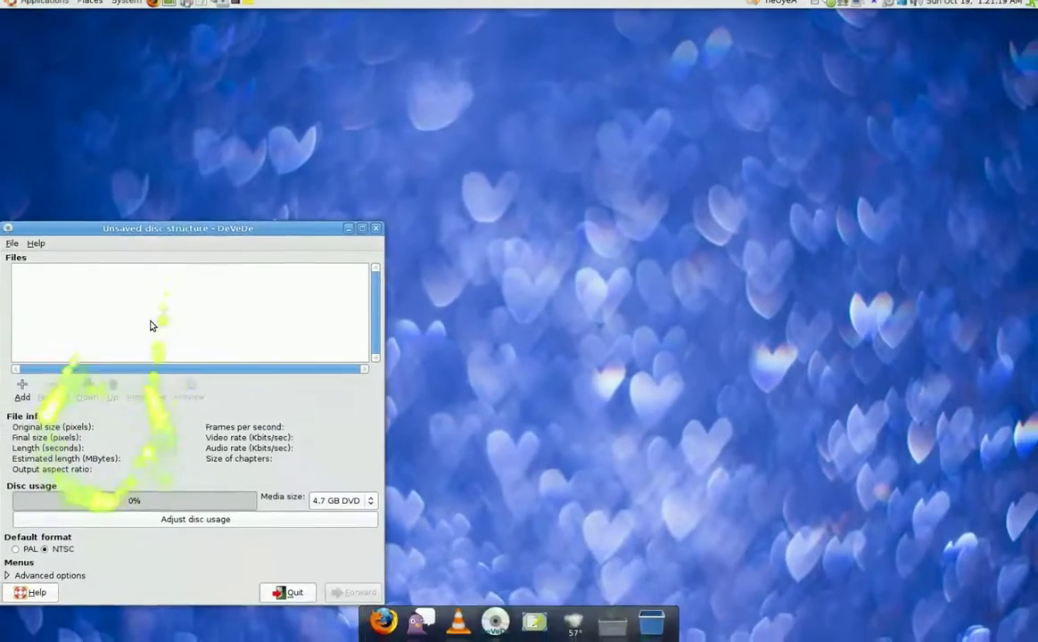
left_click_drag(175, 223, 517, 106)
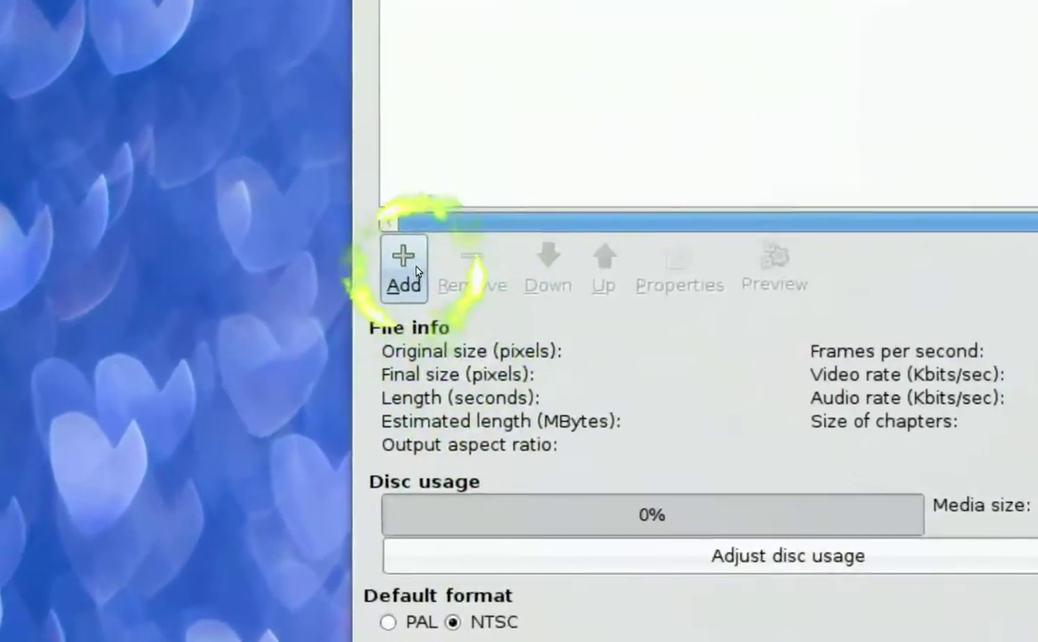
left_click(416, 271)
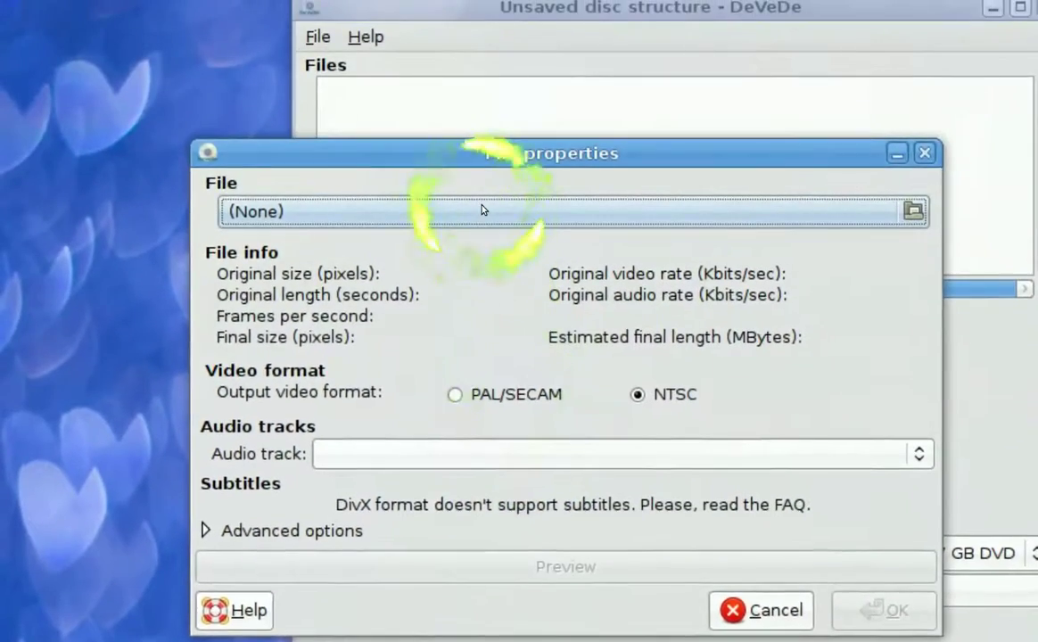
Step: Load out.ogg.4 as the source file in the File properties dialog
left_click(481, 210)
scroll(482, 357, "down", 5)
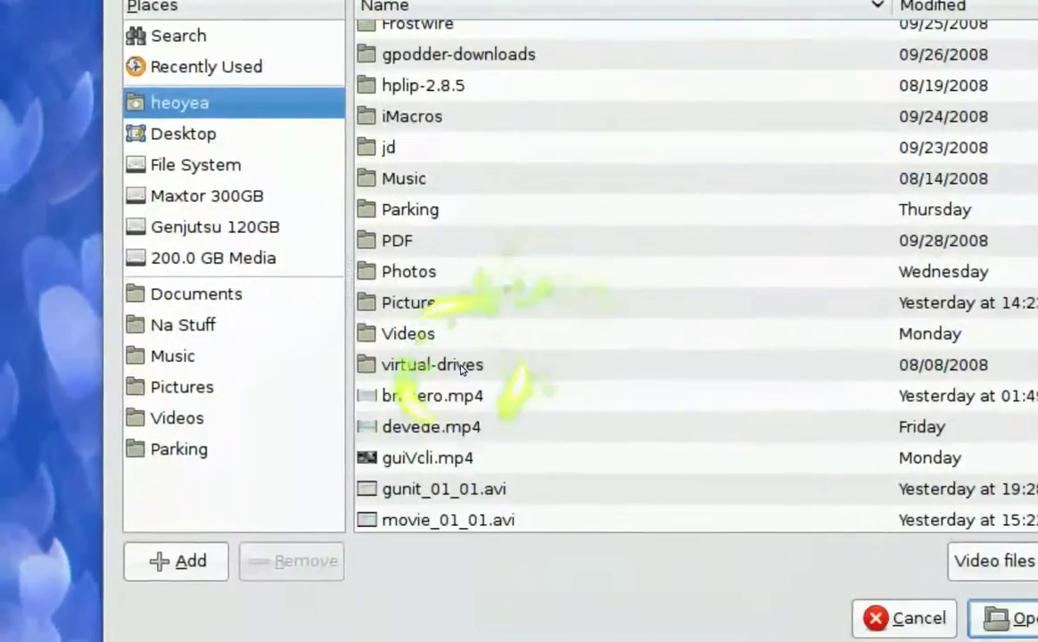
scroll(419, 463, "down", 2)
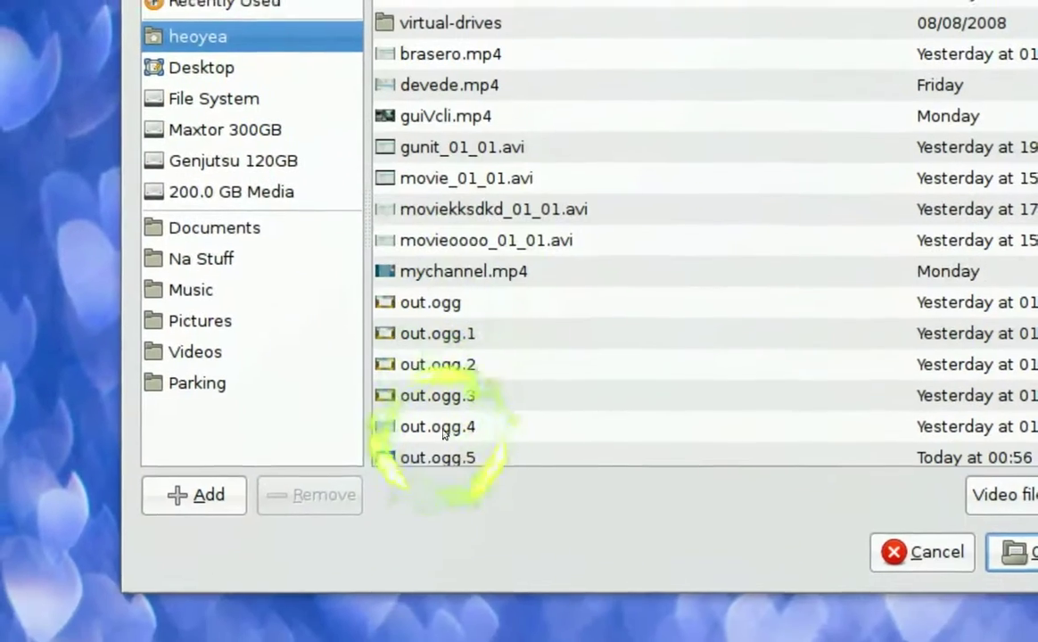
left_click(508, 494)
left_click(989, 564)
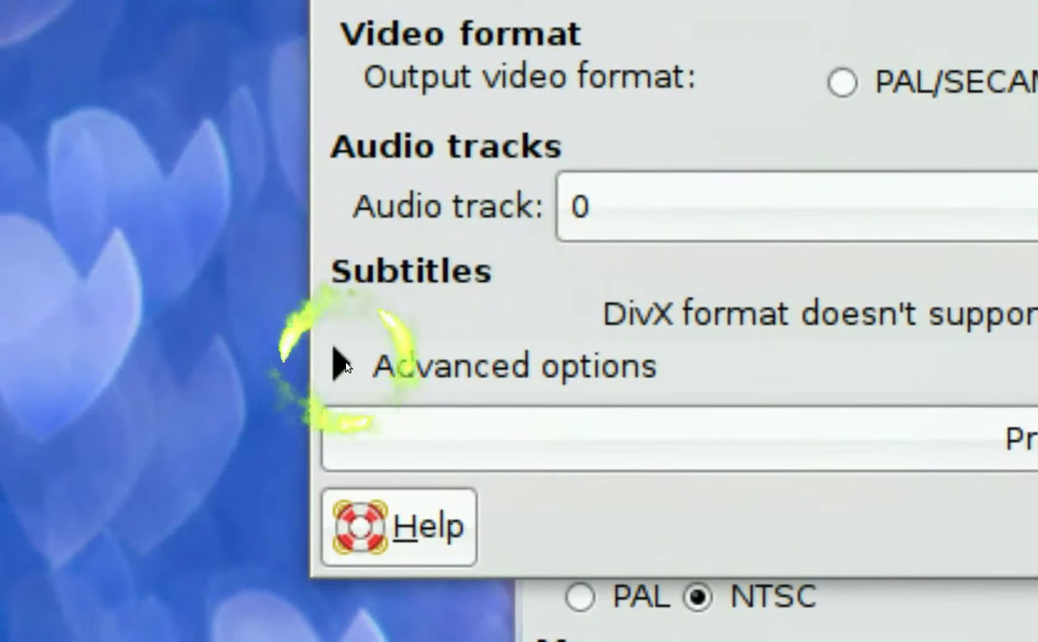
Step: In Advanced options, change video rate from 5001 to 2000 and audio rate from 224 to 128
left_click(343, 364)
left_click(483, 567)
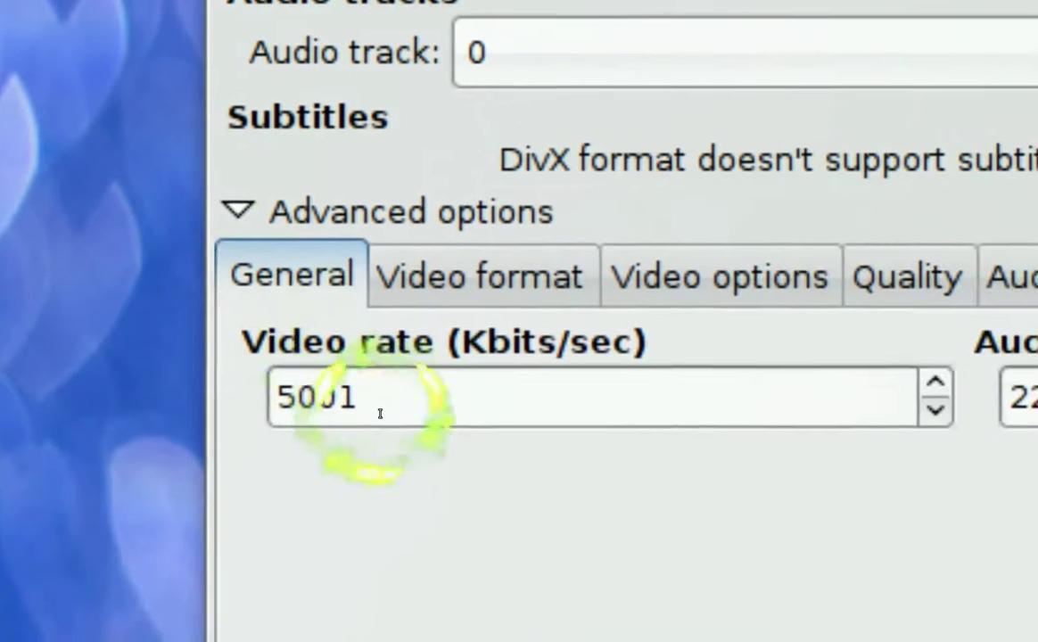
double_click(379, 413)
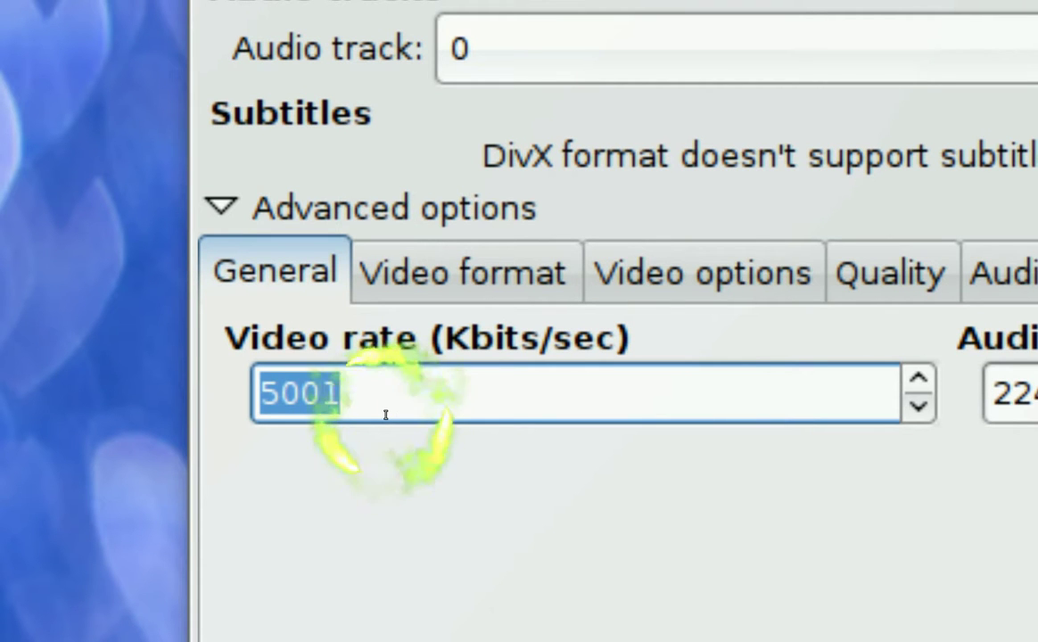
type("2")
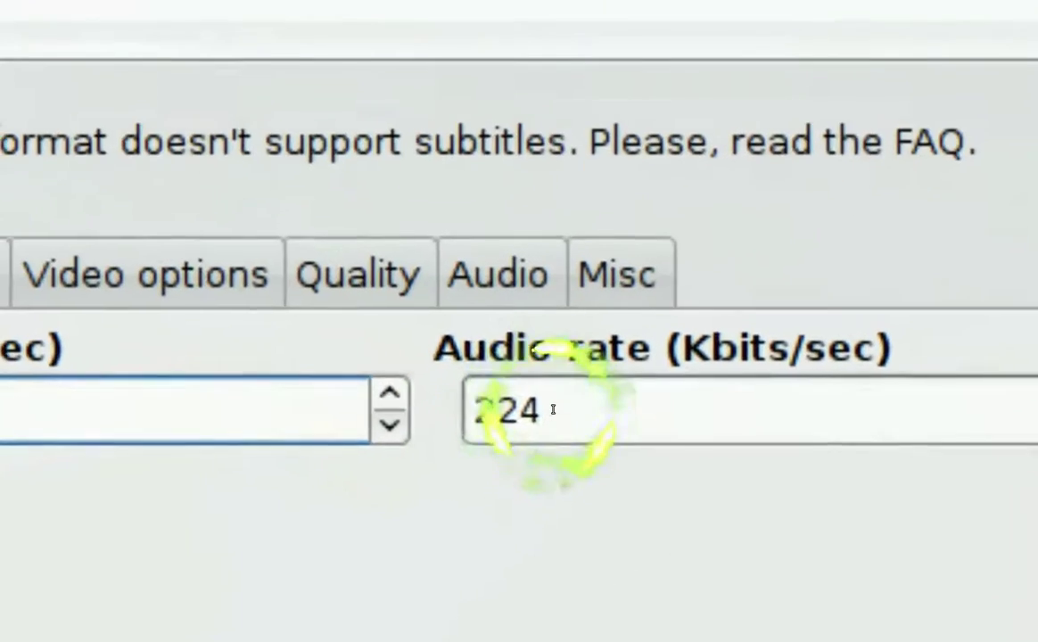
double_click(553, 410)
type("128")
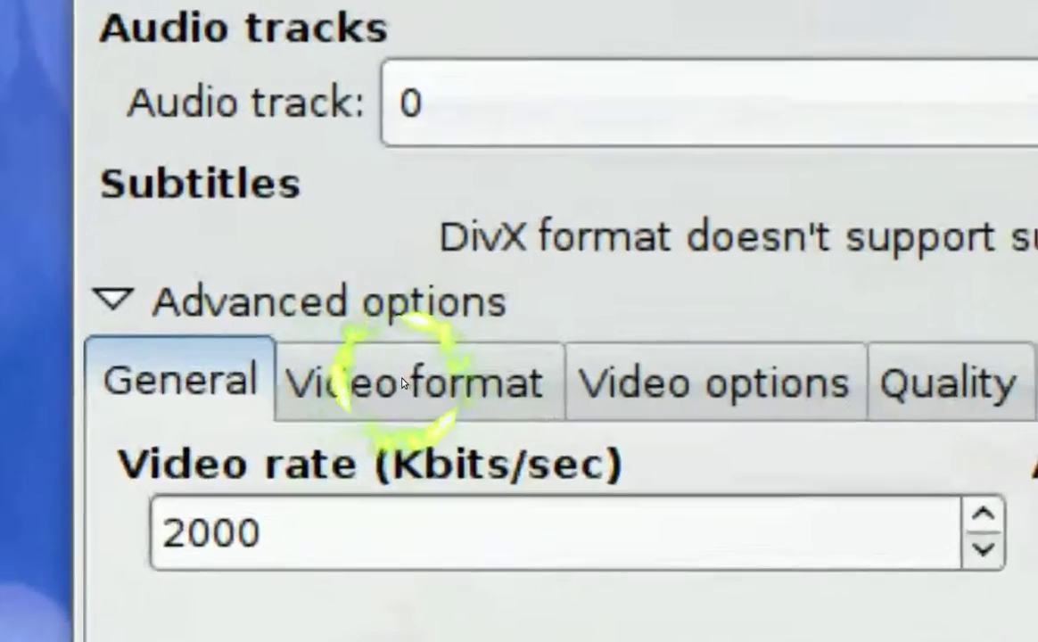
Step: Choose 16:9 aspect ratio on the Video format tab, review the other tabs, and return to General
left_click(402, 383)
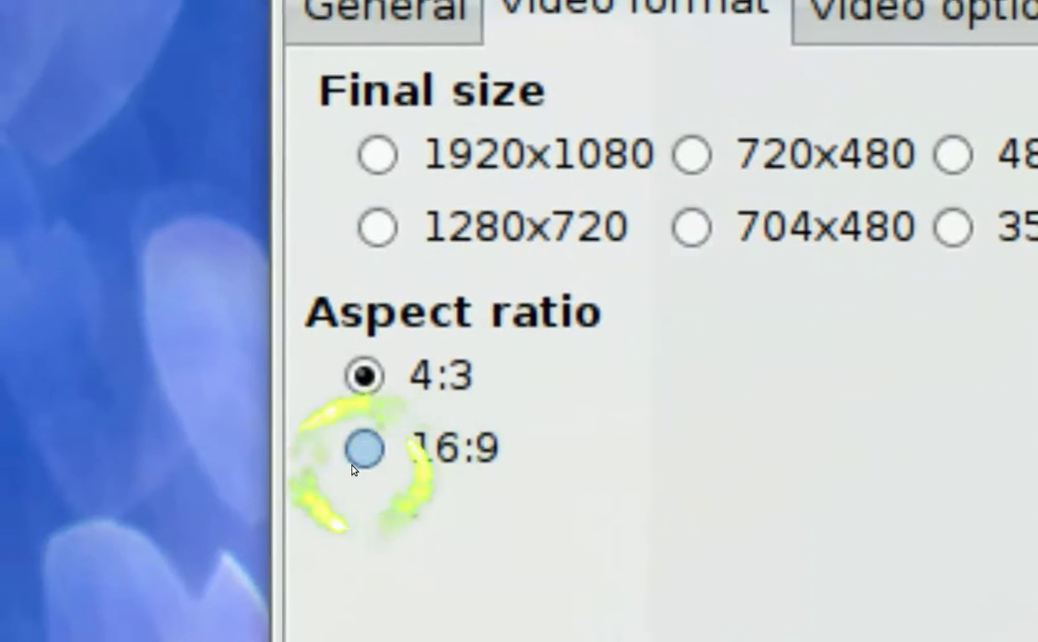
left_click(357, 460)
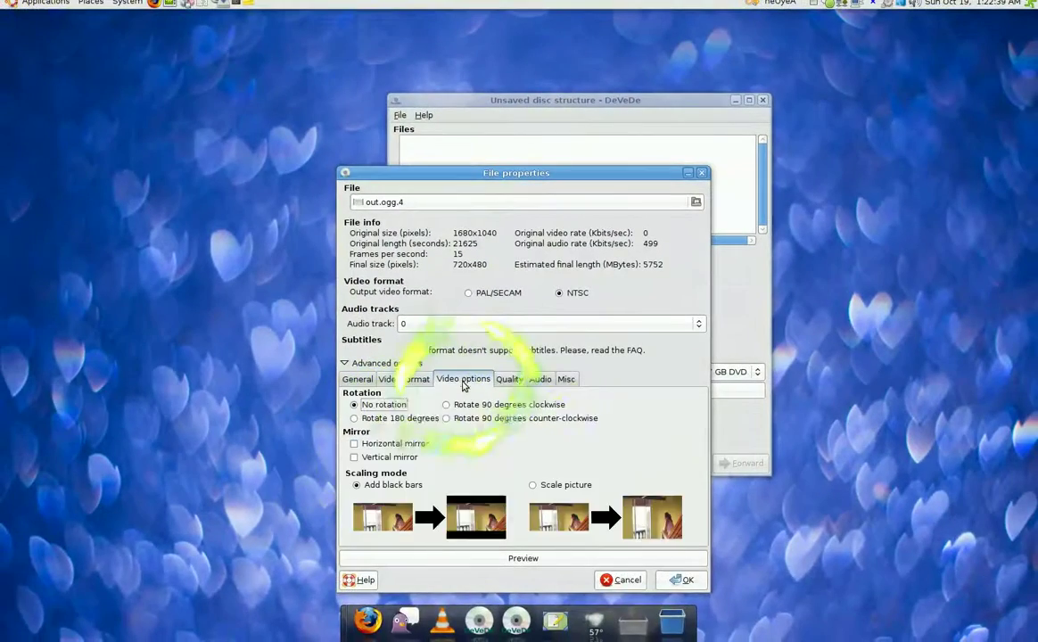
left_click(509, 379)
left_click(541, 379)
left_click(567, 379)
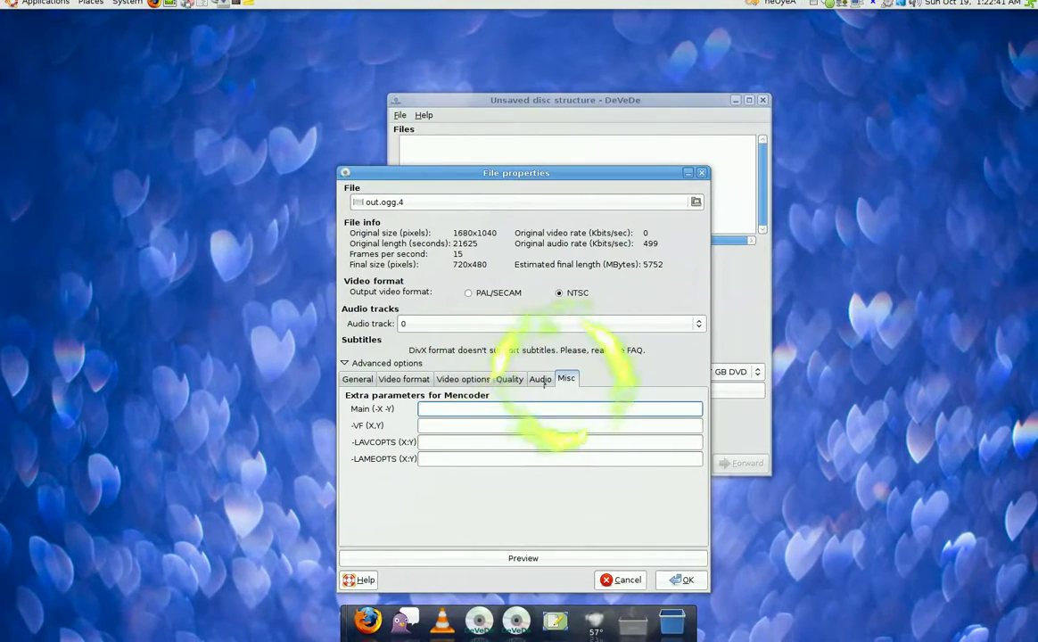
left_click(418, 381)
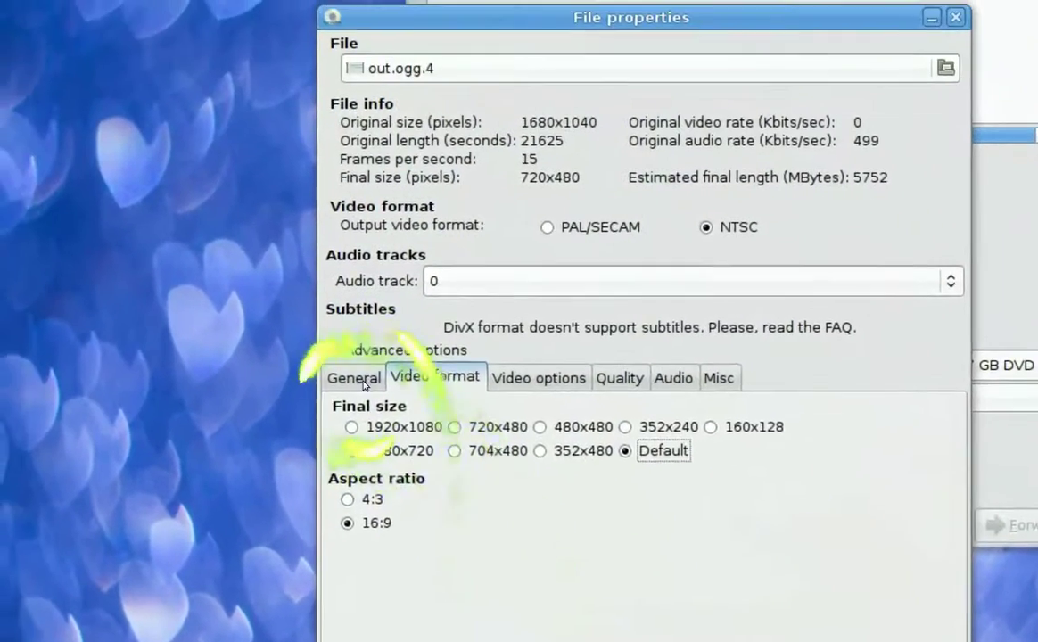
left_click(246, 261)
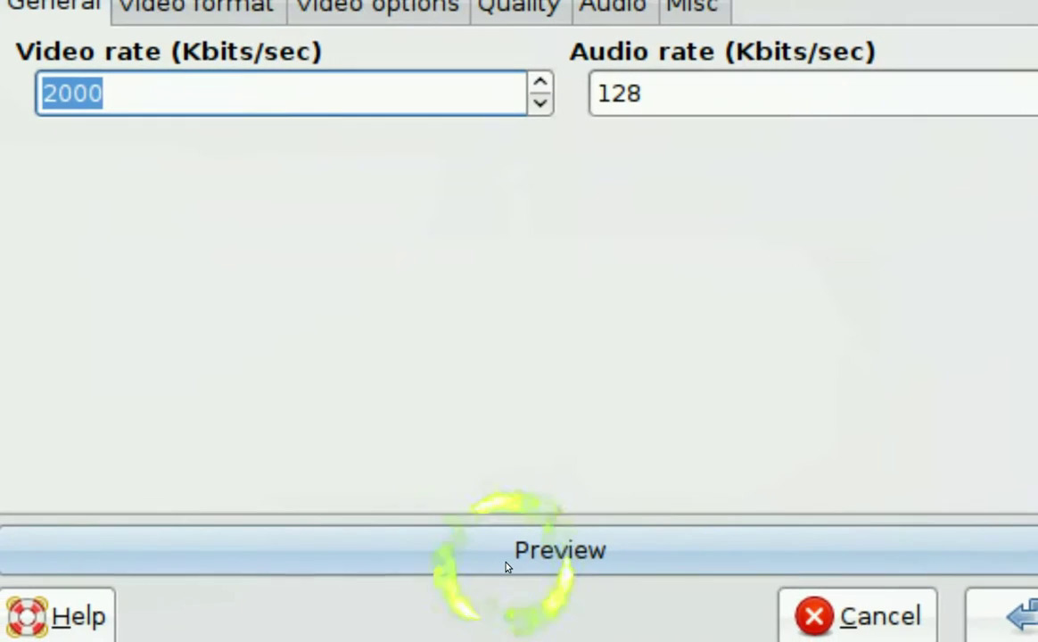
left_click(505, 568)
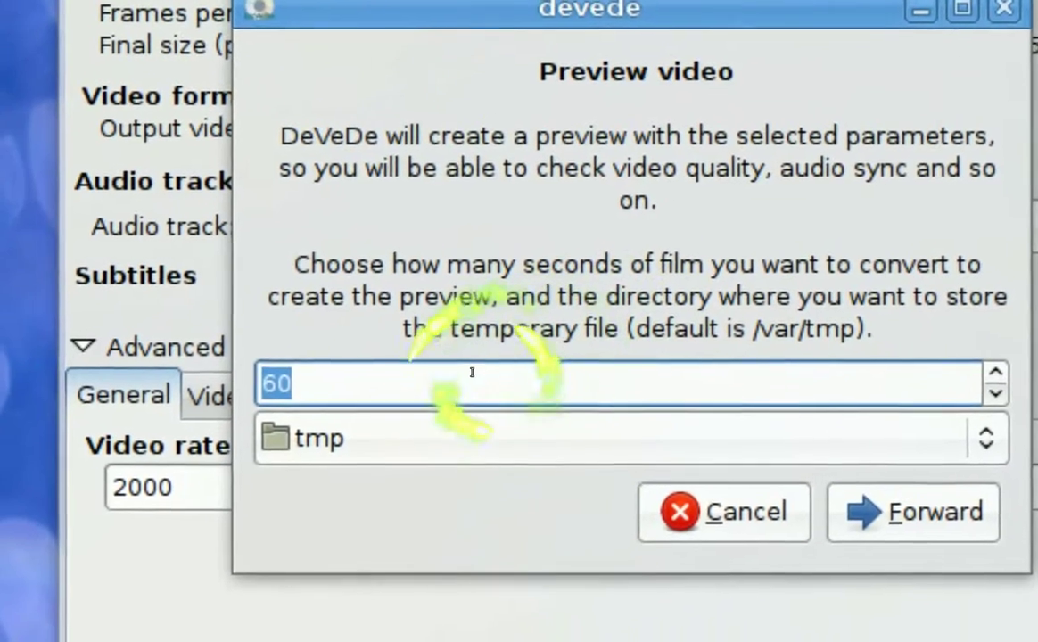
left_click(358, 417)
double_click(402, 376)
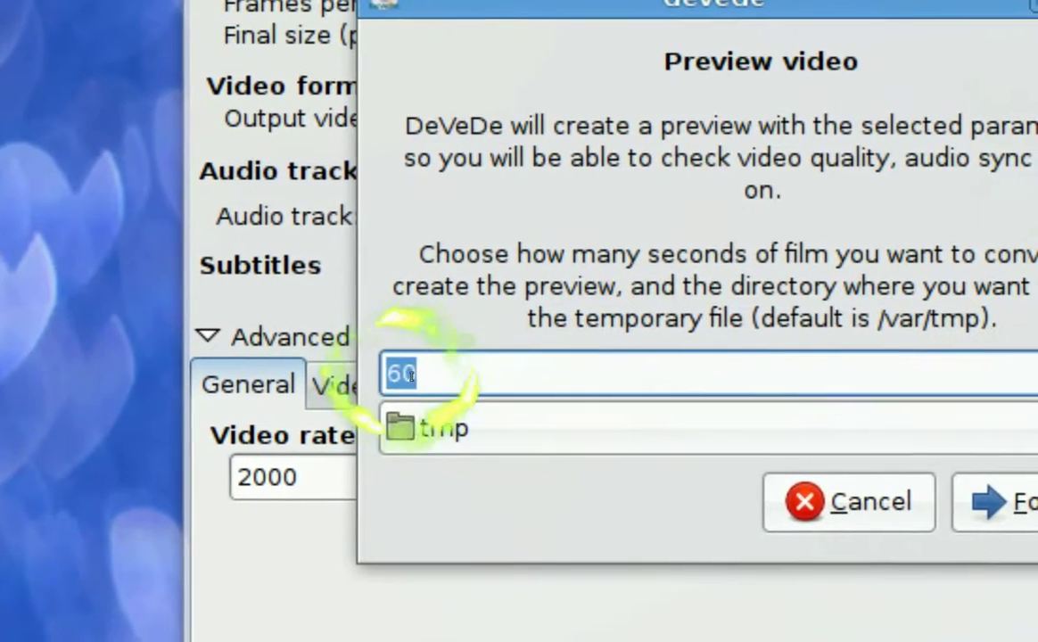
left_click(416, 376)
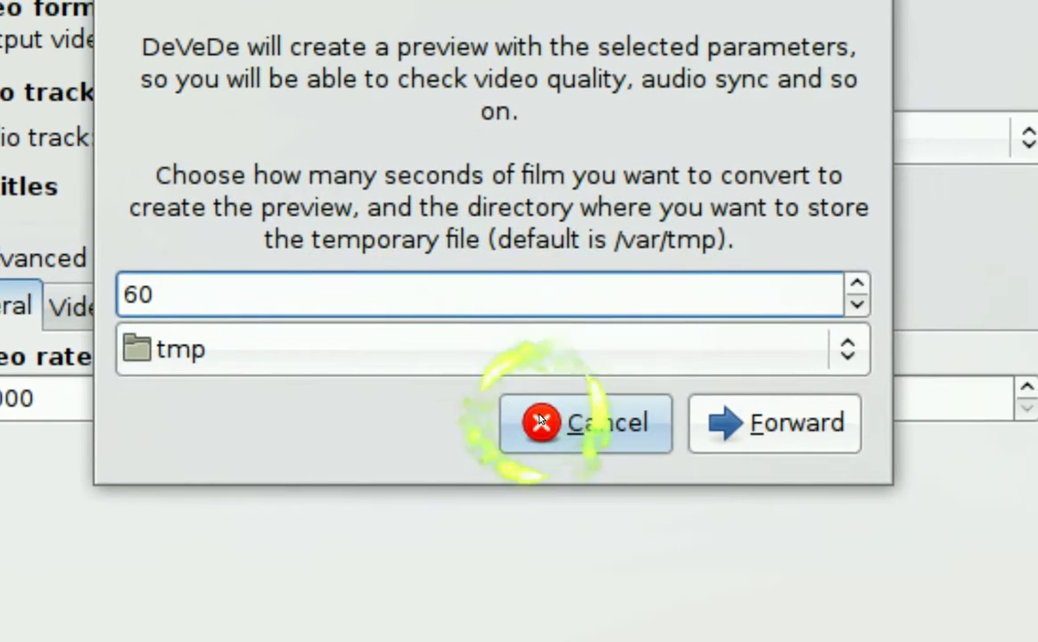
left_click(540, 419)
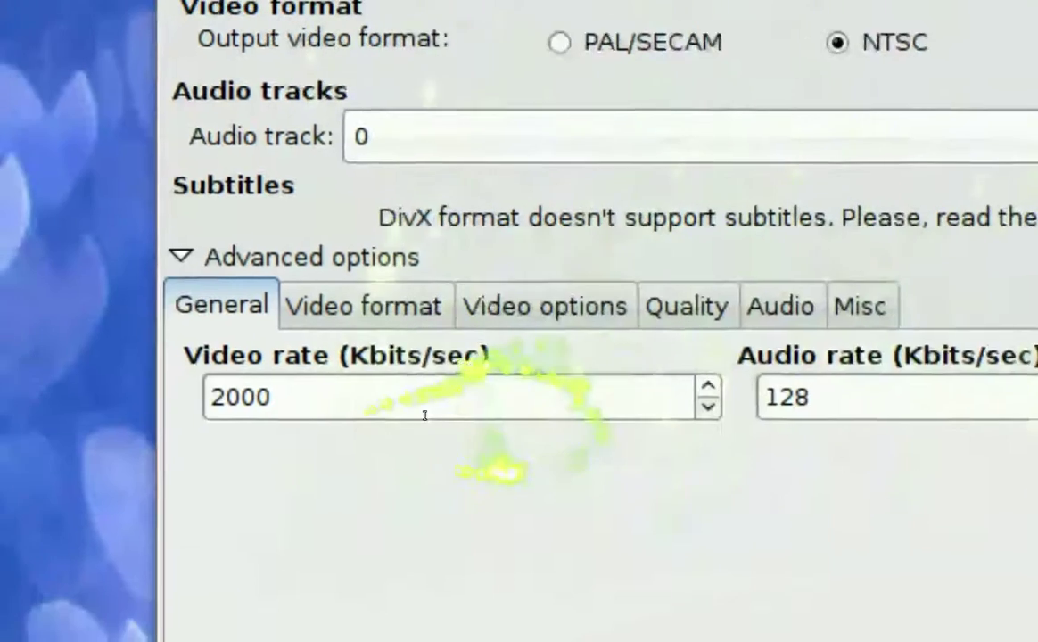
double_click(395, 413)
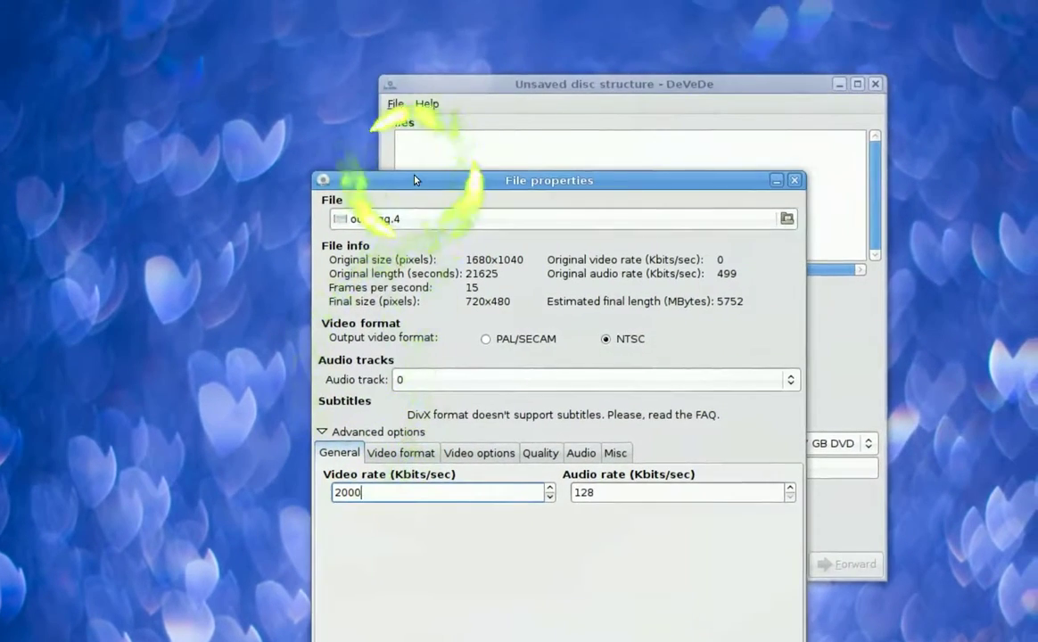
Step: Add out.ogg.4 to the disc, now at 5752 MB and 143% of a 4.7 GB DVD
mouse_move(419, 96)
left_mouse_down()
mouse_move(433, 11)
mouse_move(418, 89)
left_mouse_up()
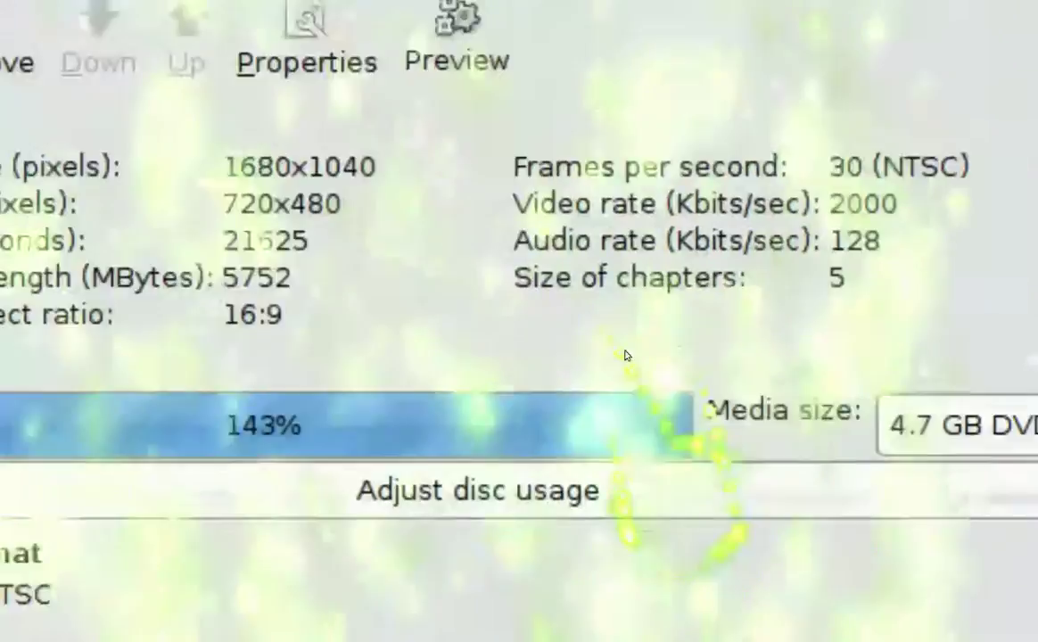
left_click(685, 508)
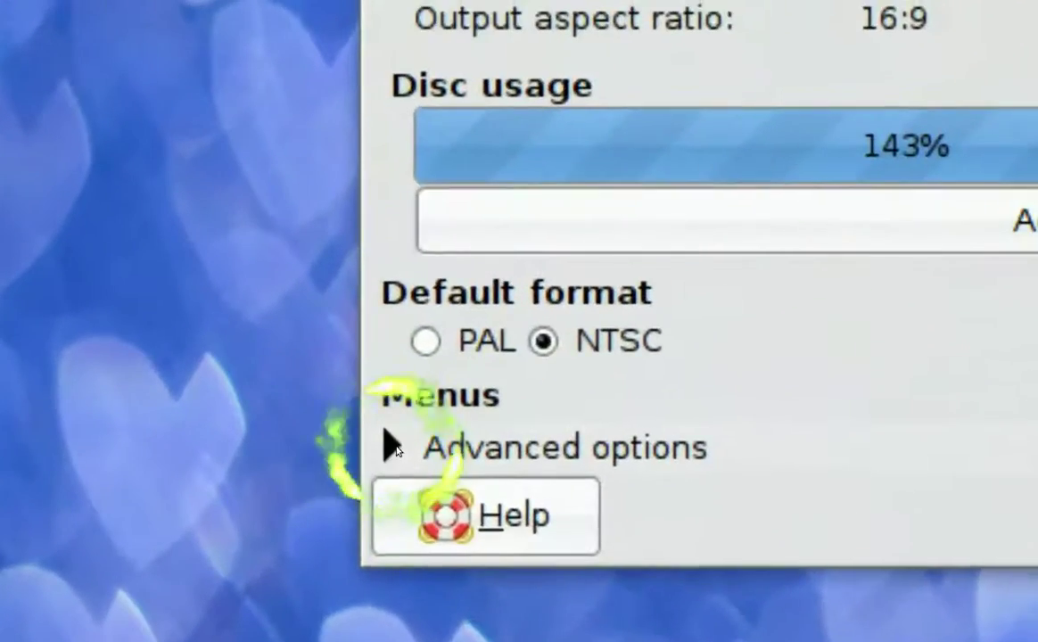
left_click(403, 442)
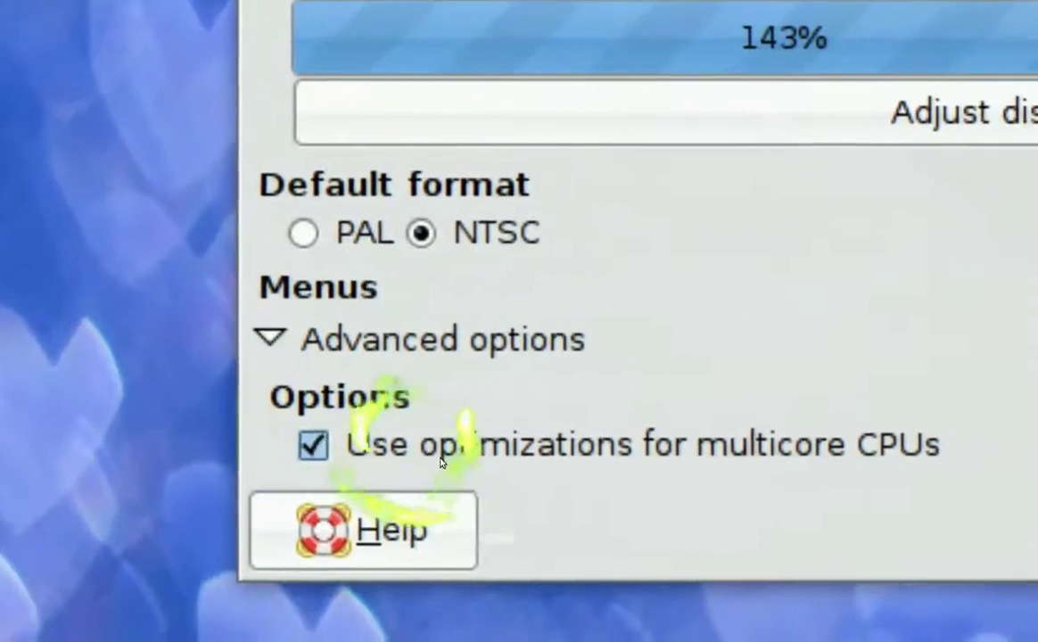
mouse_move(854, 453)
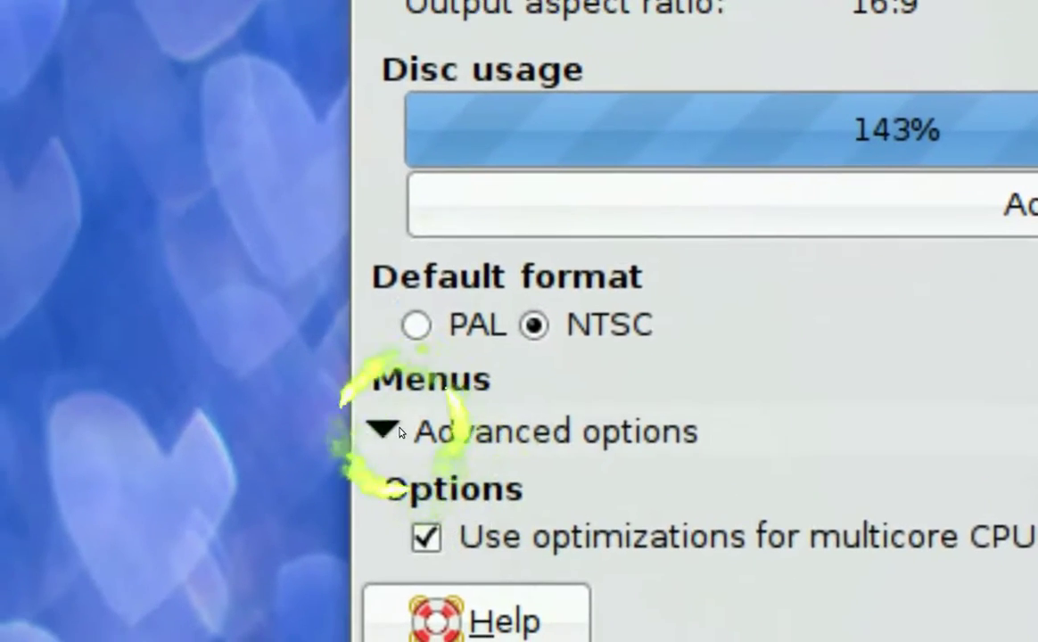
left_click(400, 432)
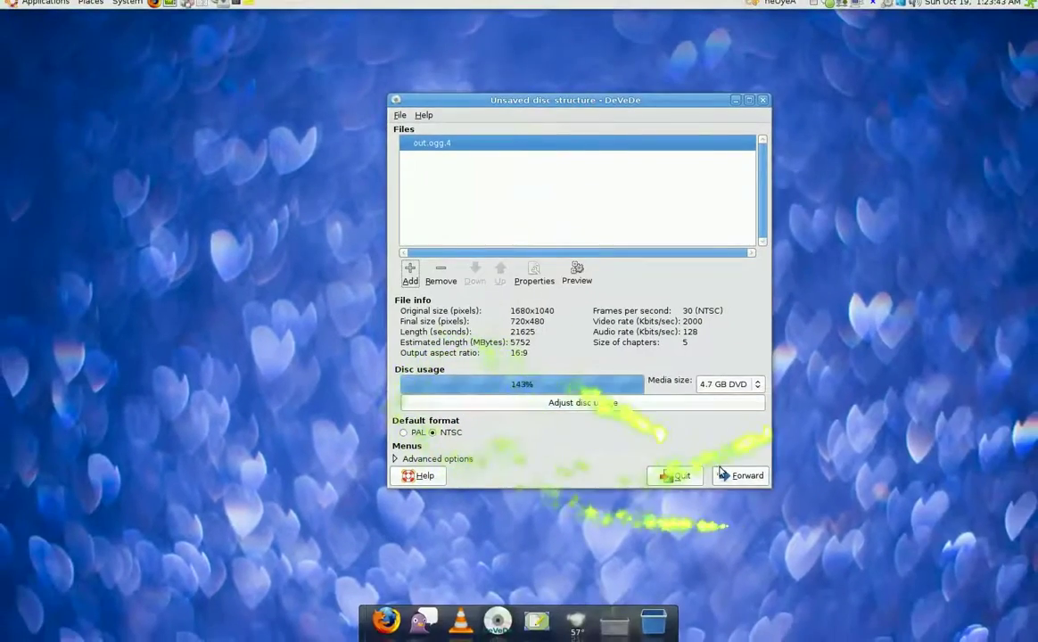
left_click(727, 478)
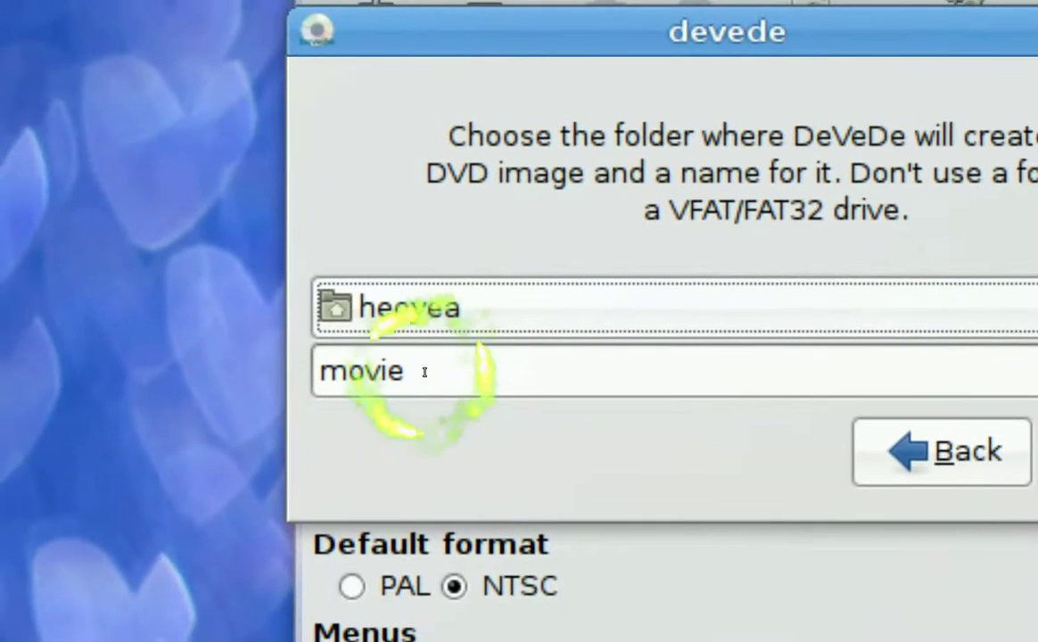
double_click(425, 372)
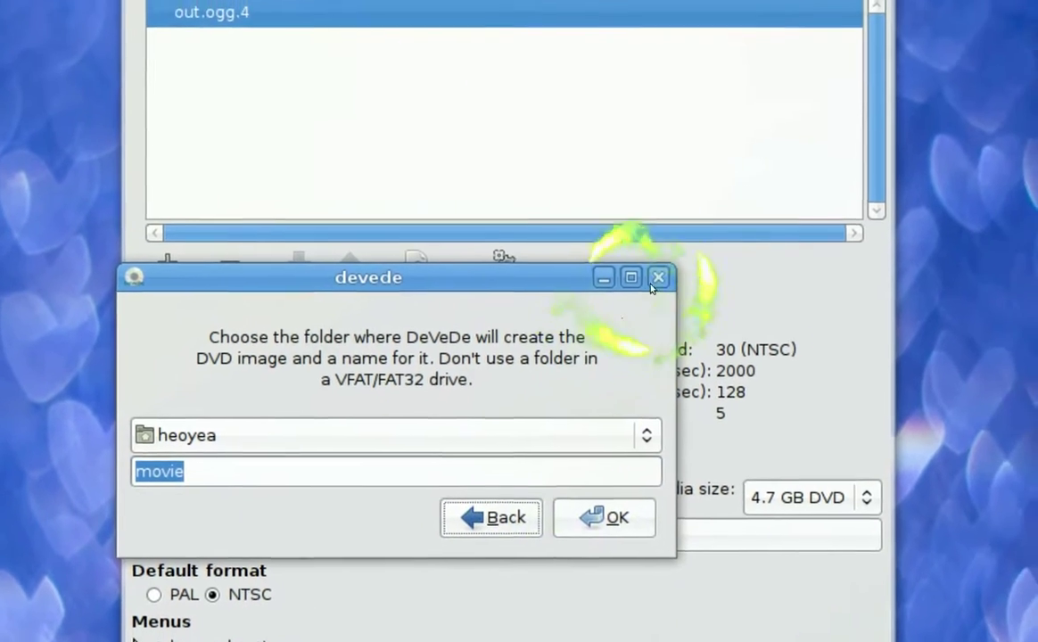
left_click(656, 279)
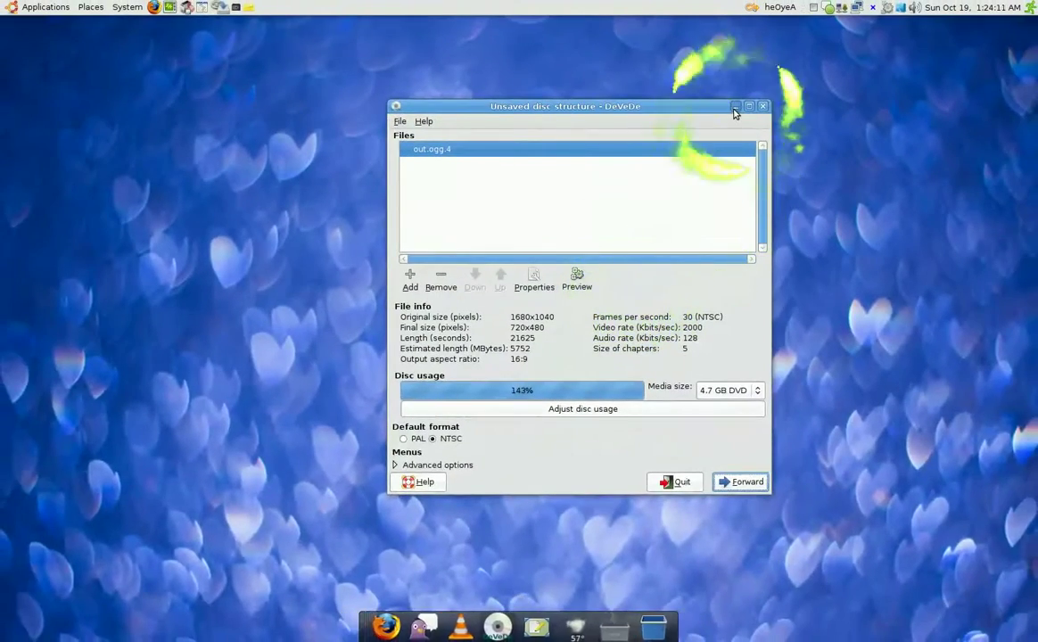
Step: Hide DeVeDe, launch VLC, and place its window near the screen centre
left_click(737, 106)
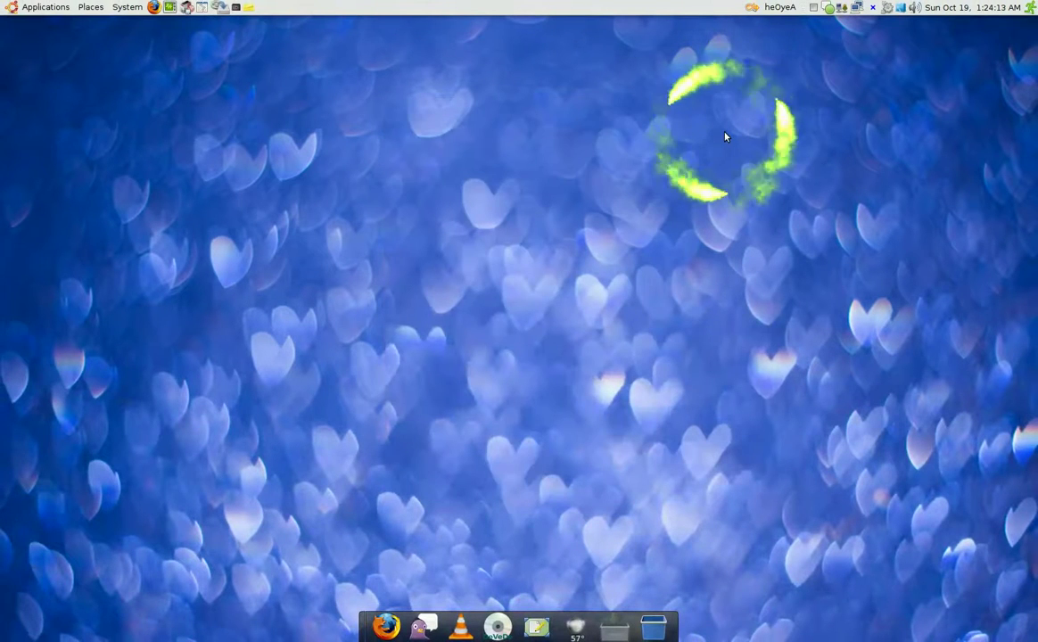
left_click(466, 630)
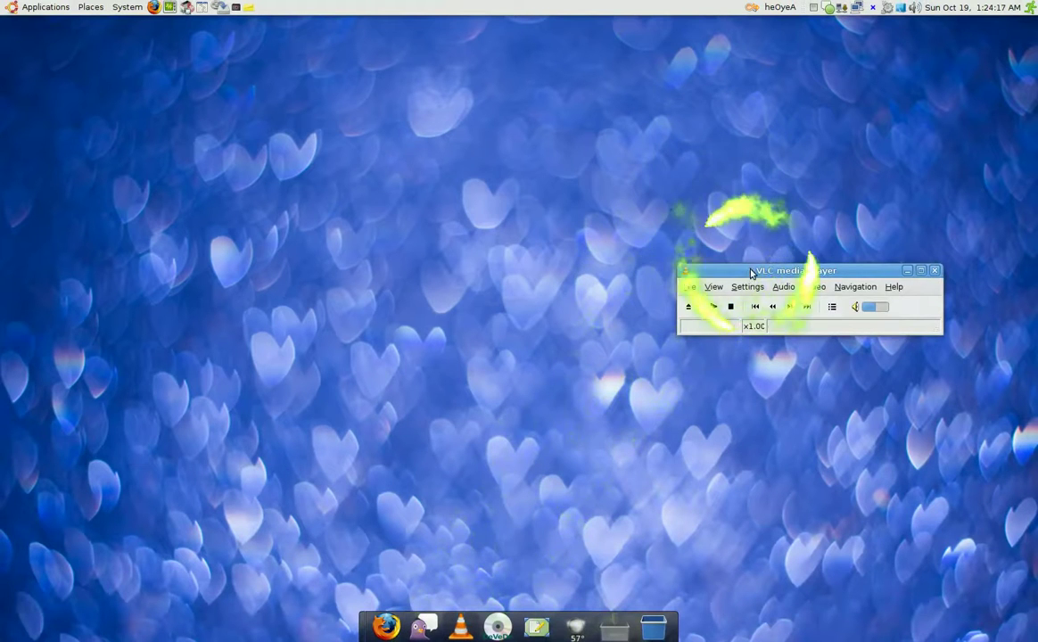
left_click_drag(751, 274, 441, 250)
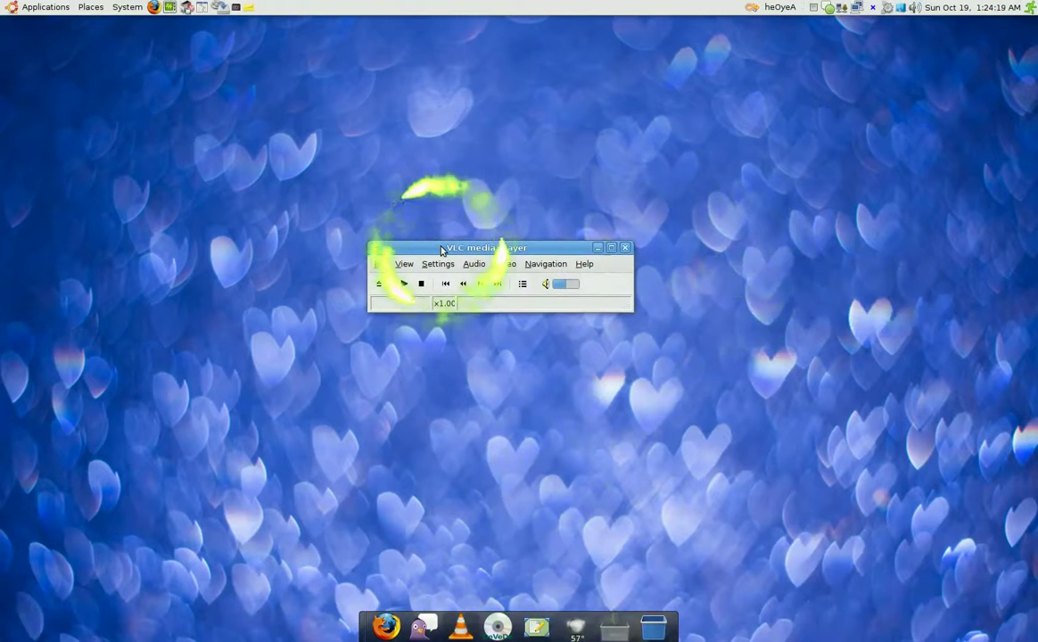
left_click(404, 284)
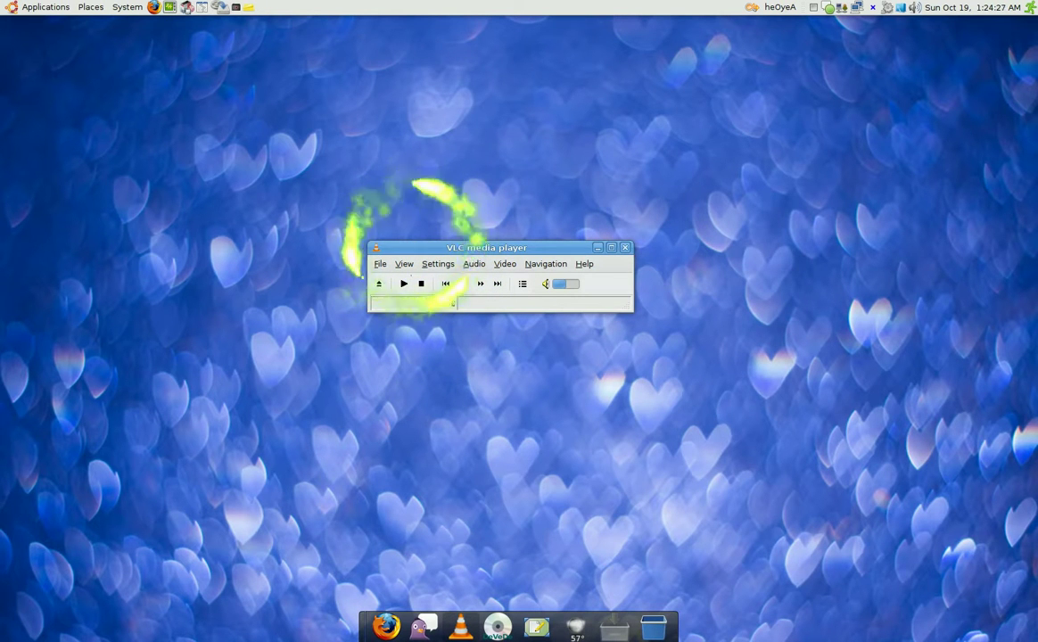
left_click_drag(435, 247, 433, 184)
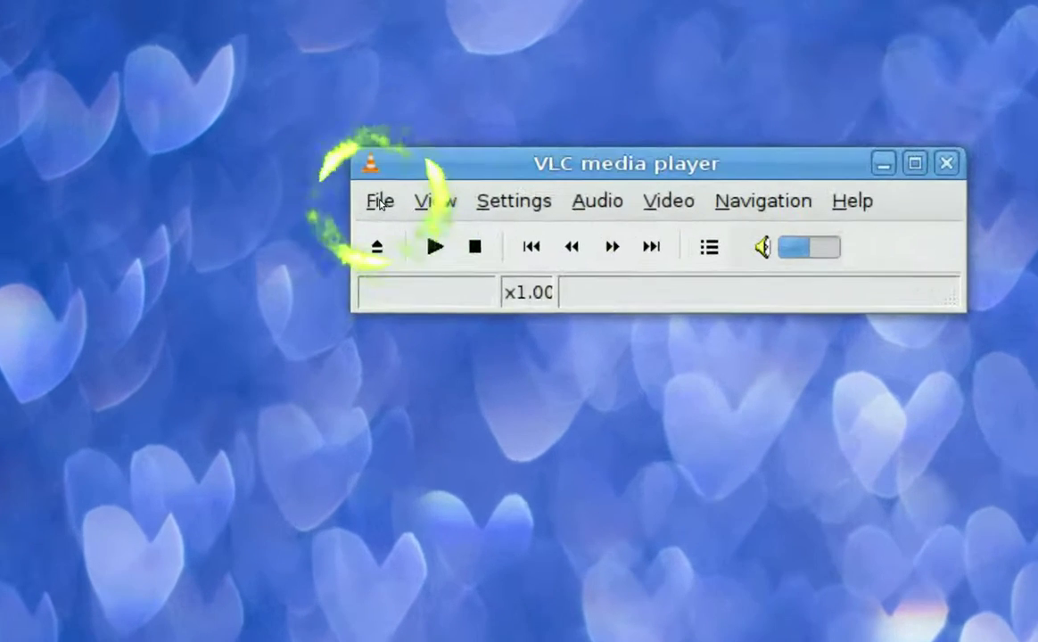
Step: Start the Streaming/Transcoding Wizard from the File menu and select Transcode/Save to file
left_click(380, 201)
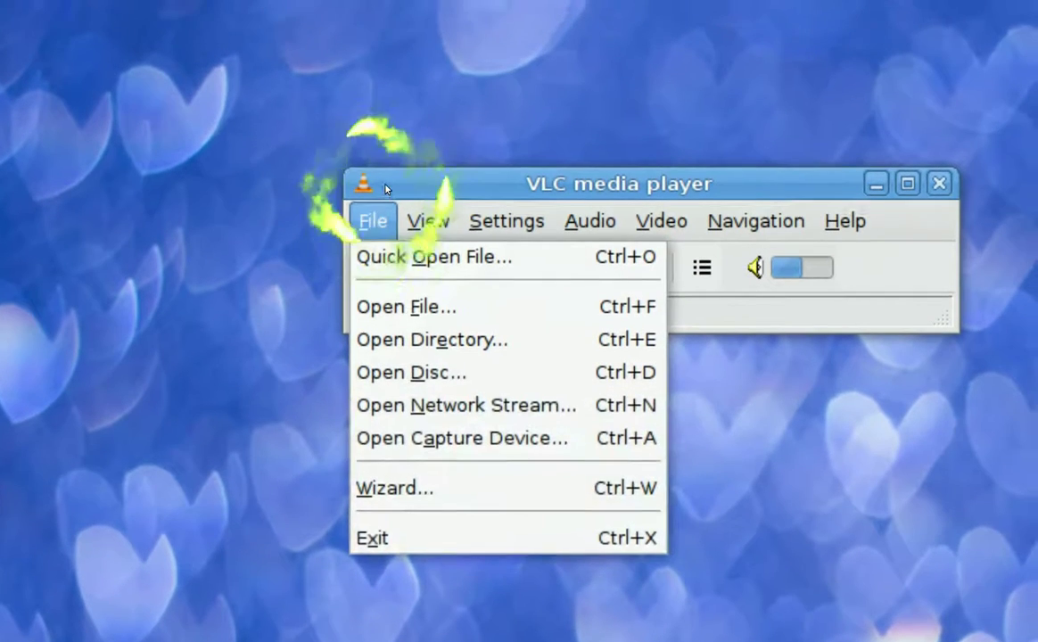
left_click(380, 203)
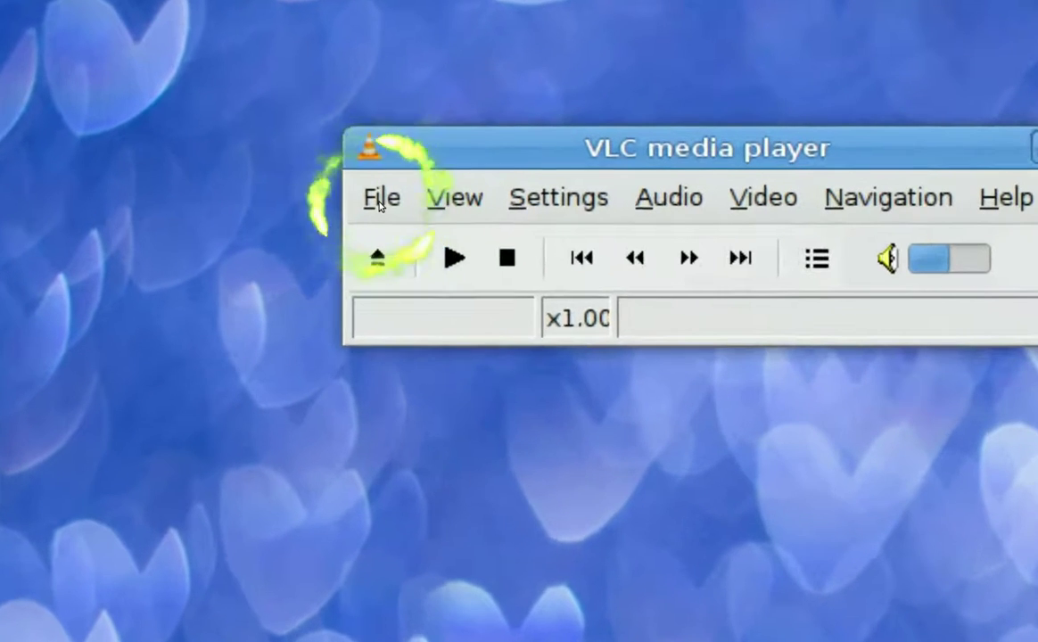
left_click(380, 201)
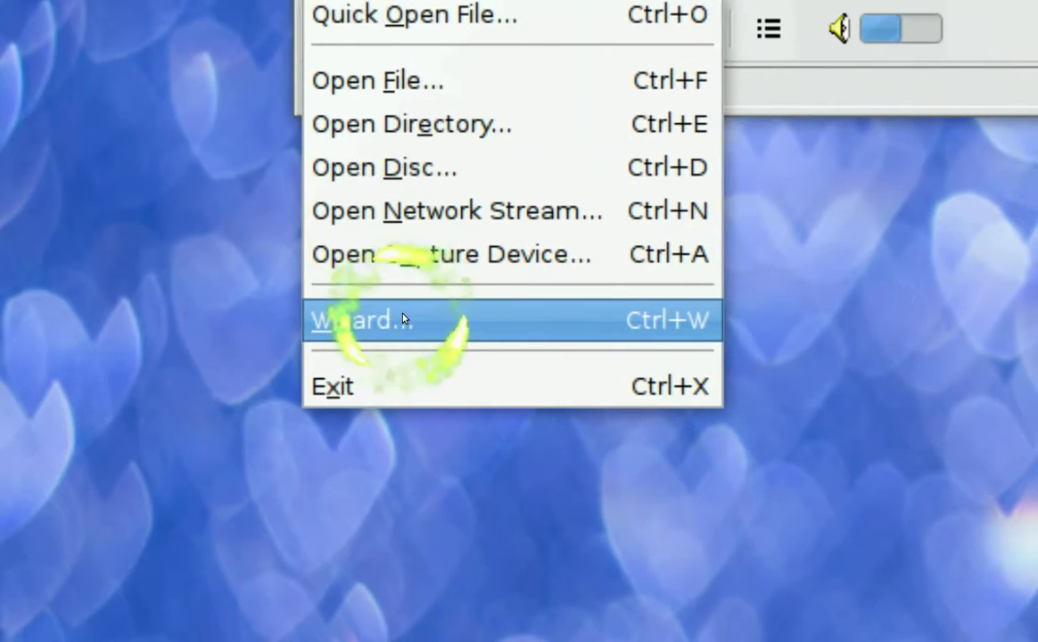
left_click(403, 320)
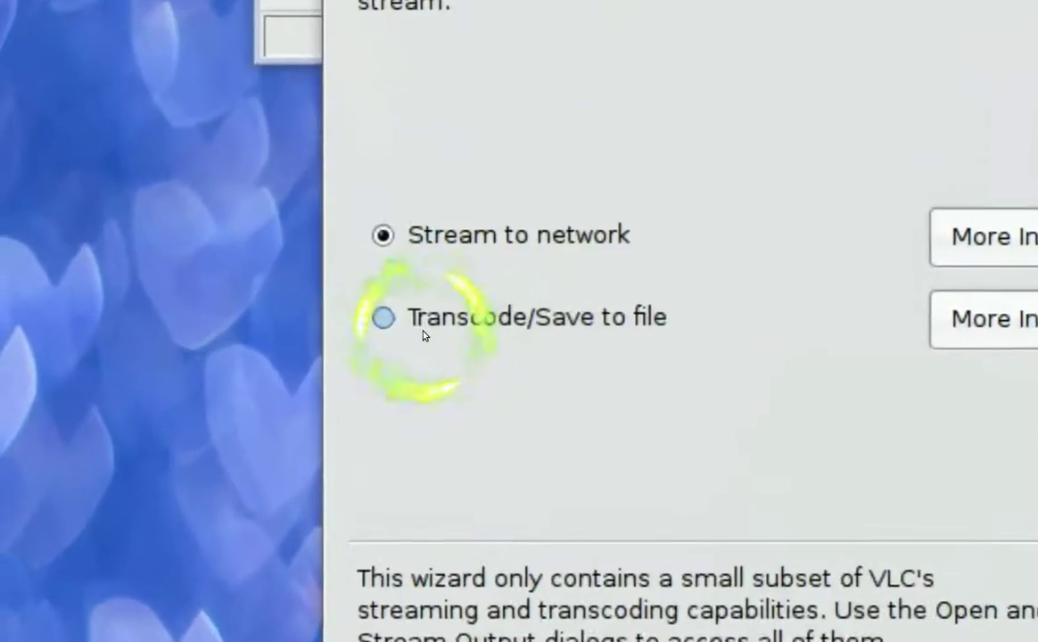
left_click(410, 323)
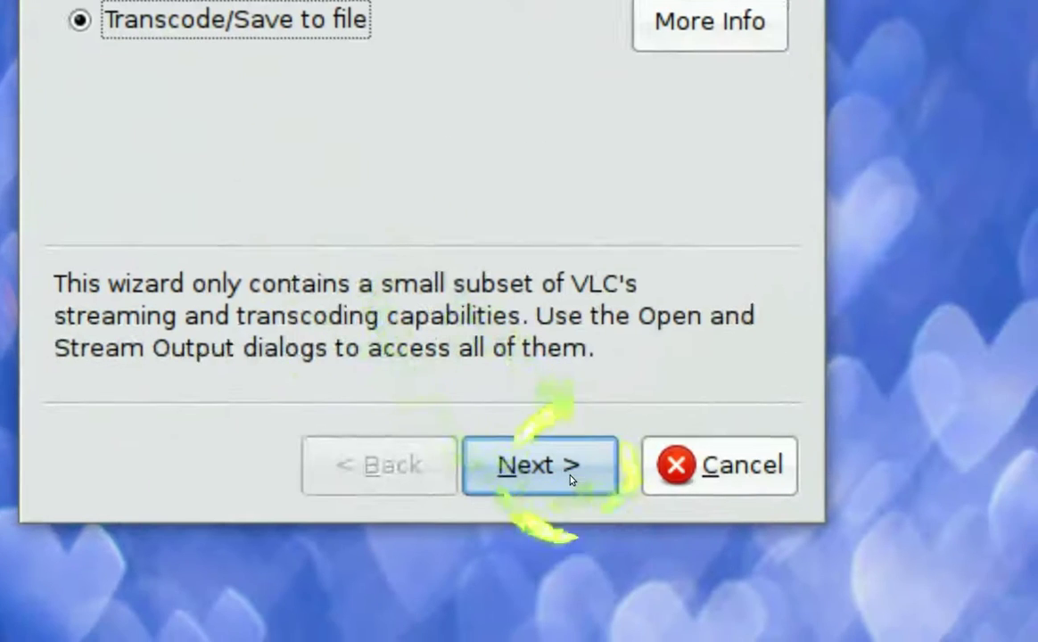
Step: Set out.ogg.4 from the home folder as the wizard's input stream
left_click(625, 525)
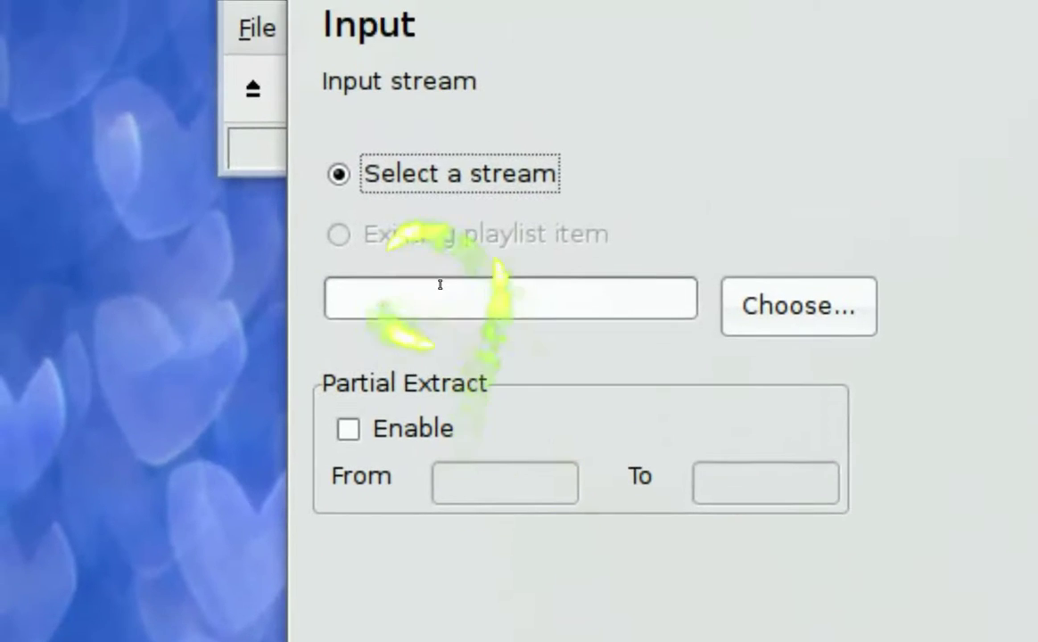
left_click(433, 214)
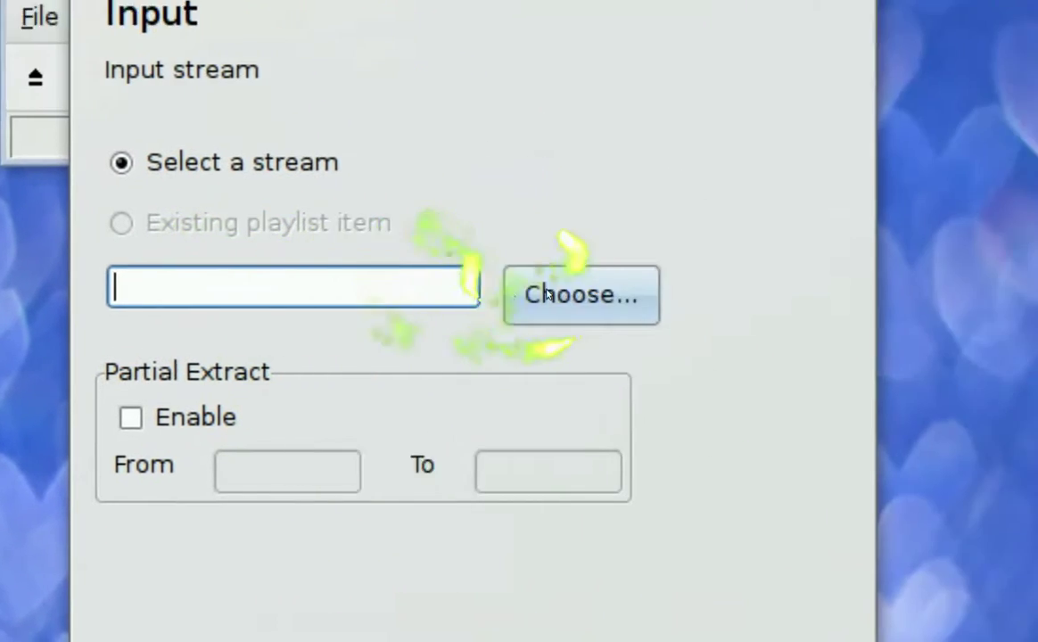
left_click(762, 230)
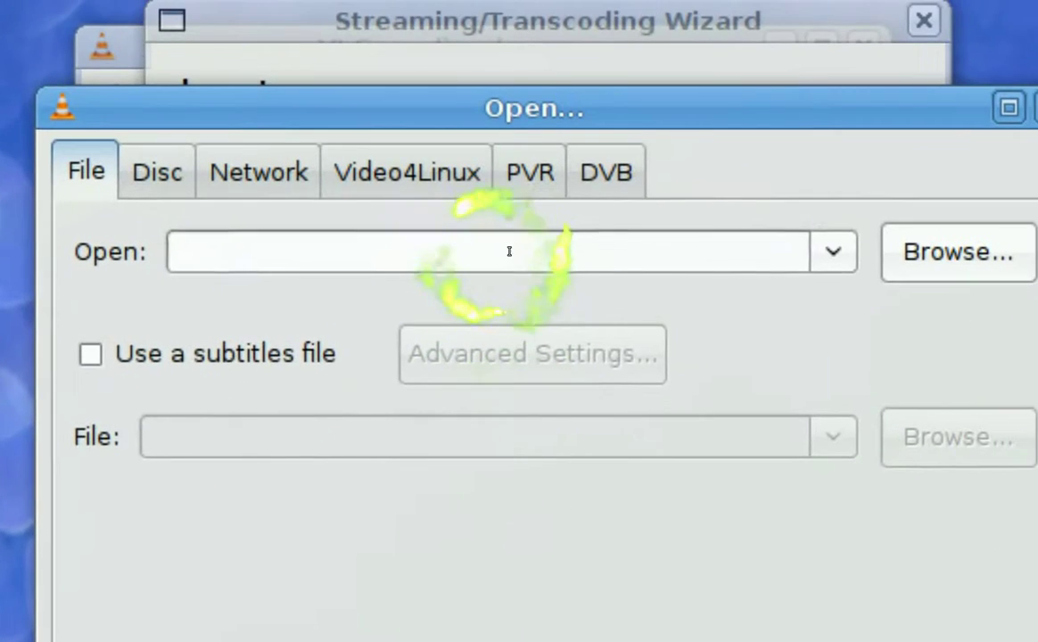
left_click(509, 251)
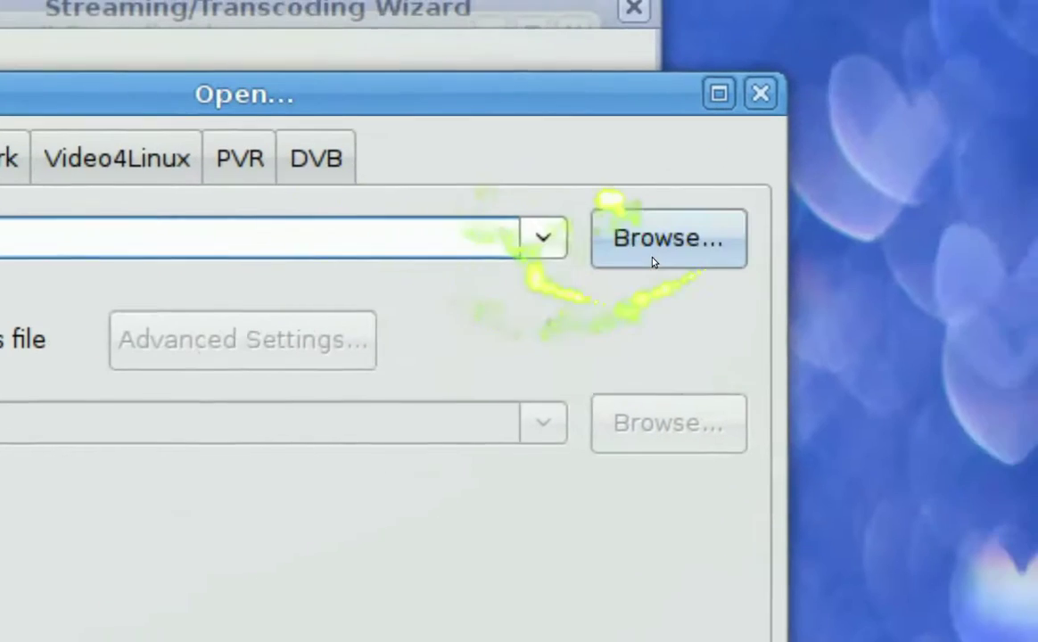
left_click(955, 254)
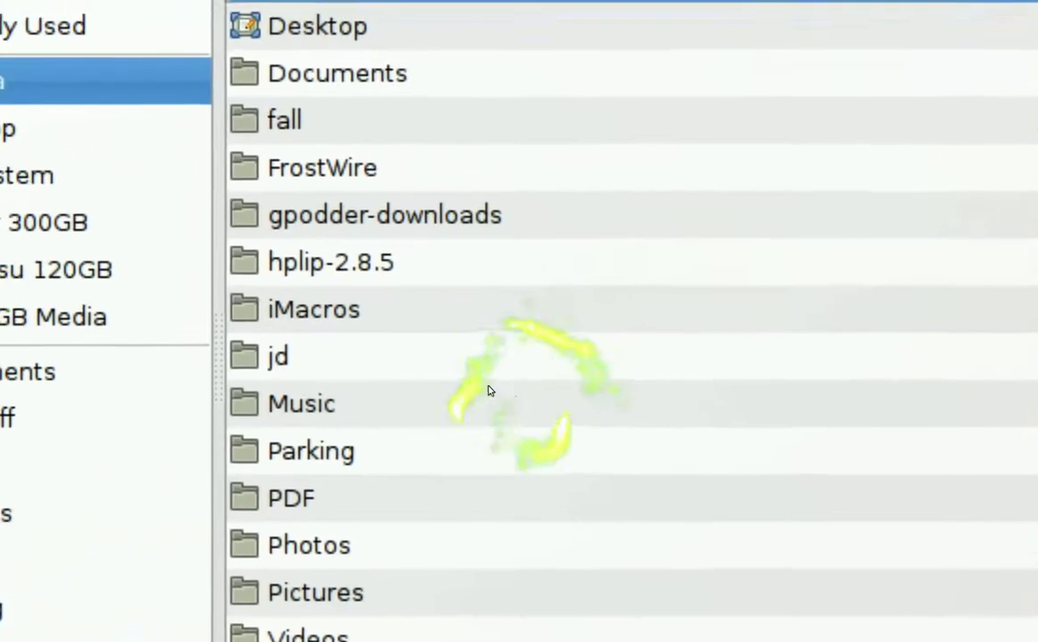
scroll(537, 390, "down", 5)
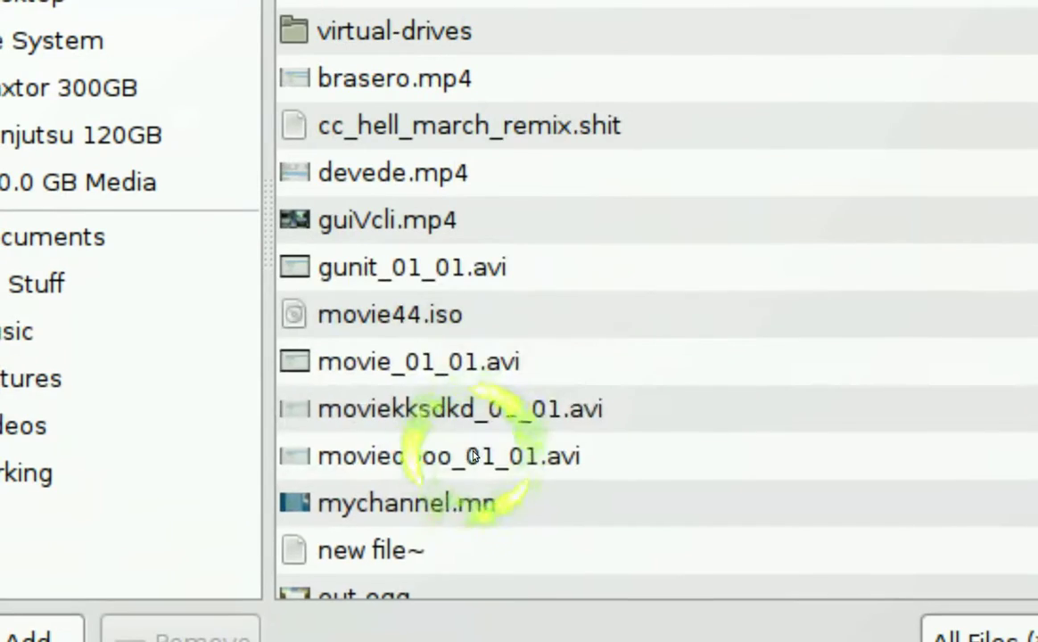
scroll(470, 454, "down", 5)
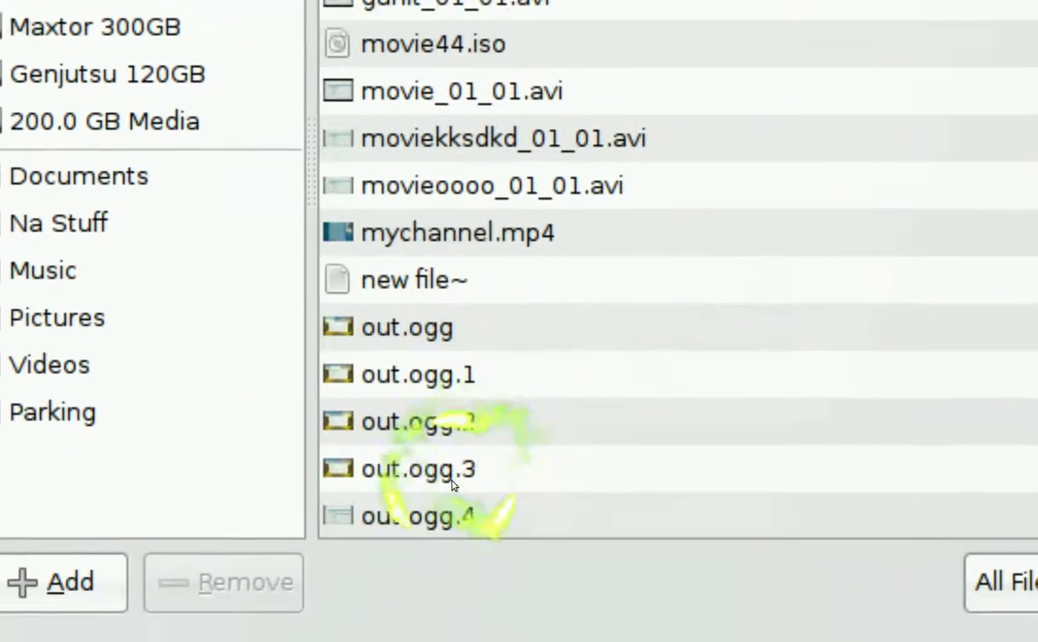
left_click(410, 566)
left_click(730, 545)
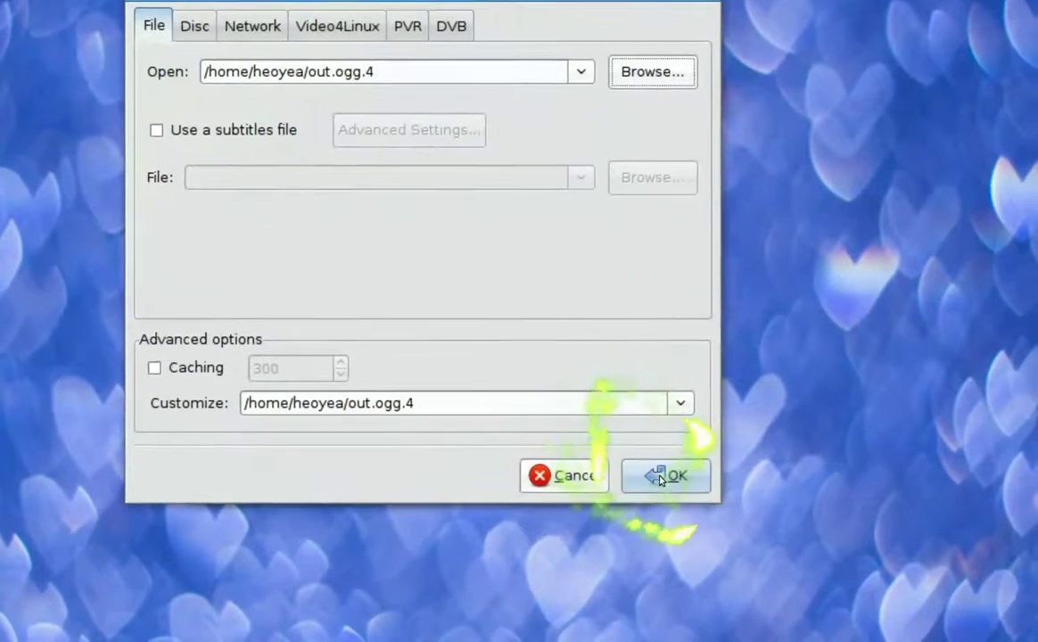
left_click(660, 478)
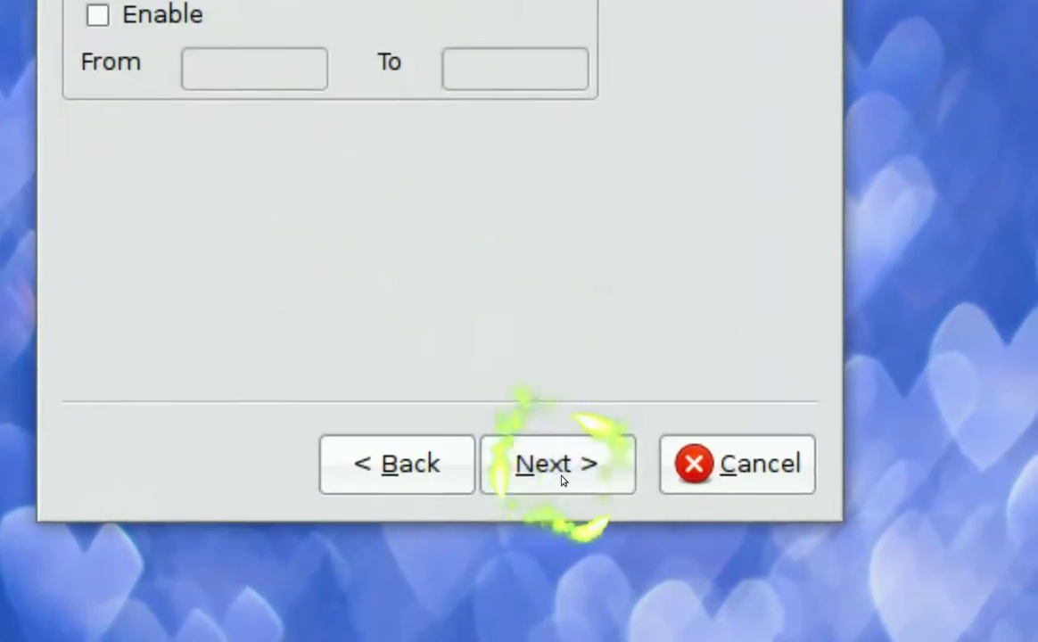
Step: Enable video and audio transcoding with H 264 as the video codec
left_click(576, 571)
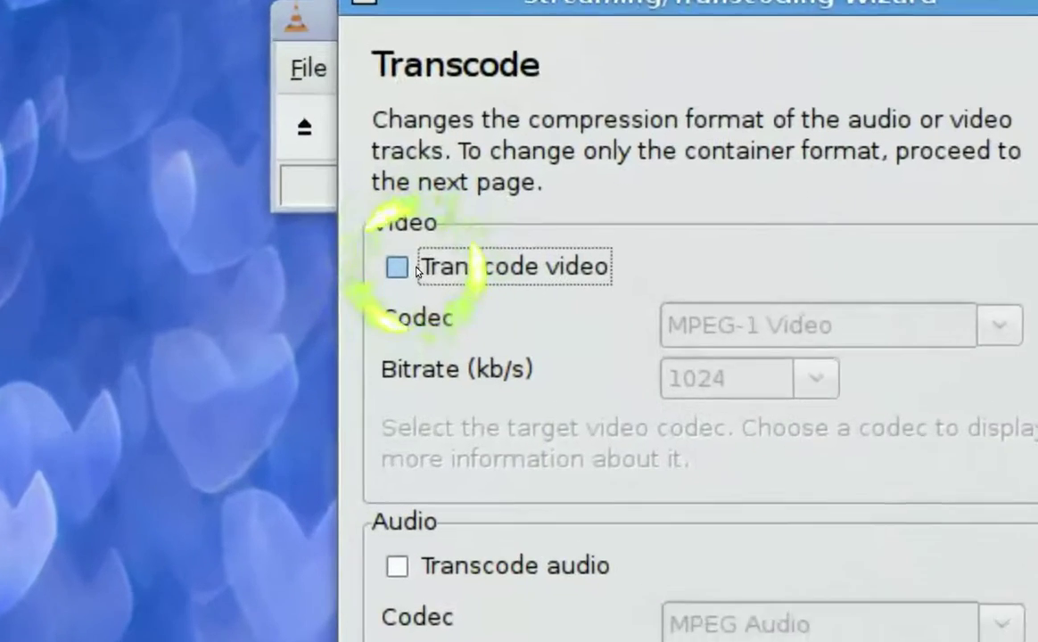
left_click(399, 267)
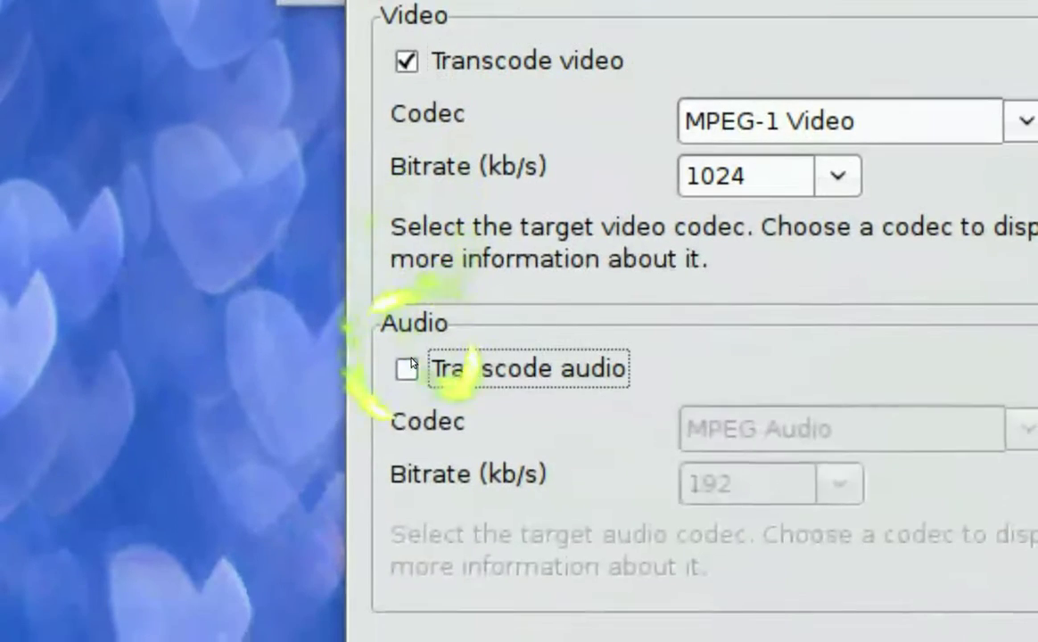
left_click(407, 369)
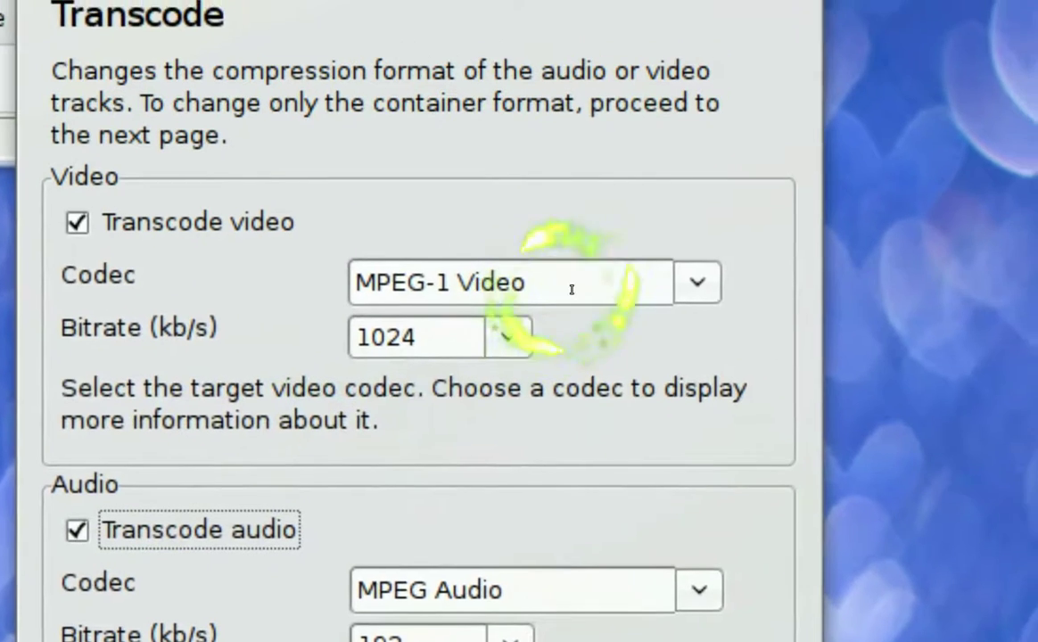
left_click(716, 272)
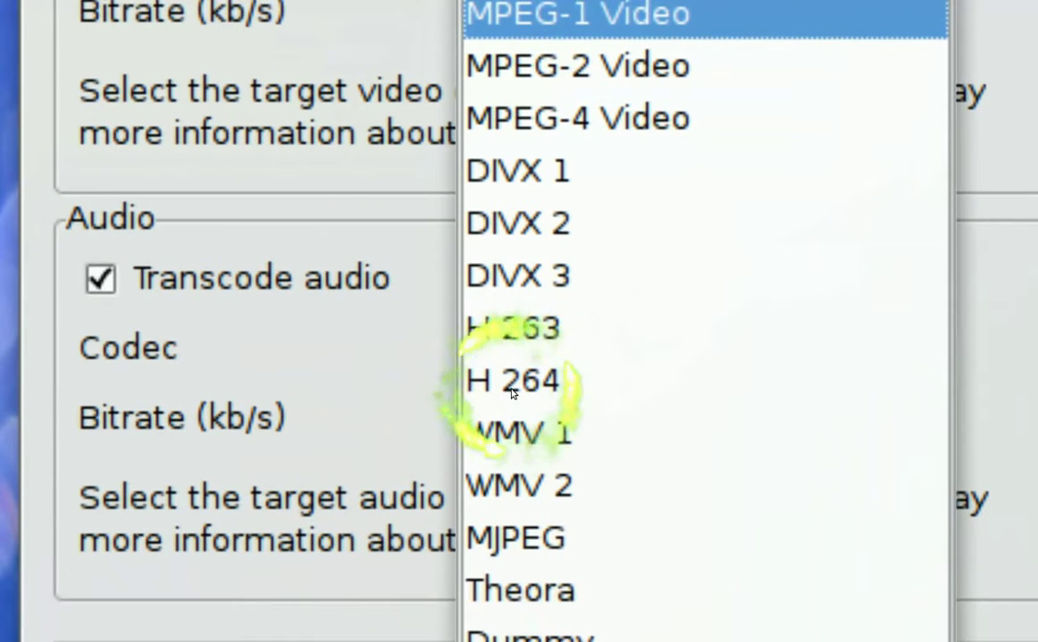
left_click(513, 384)
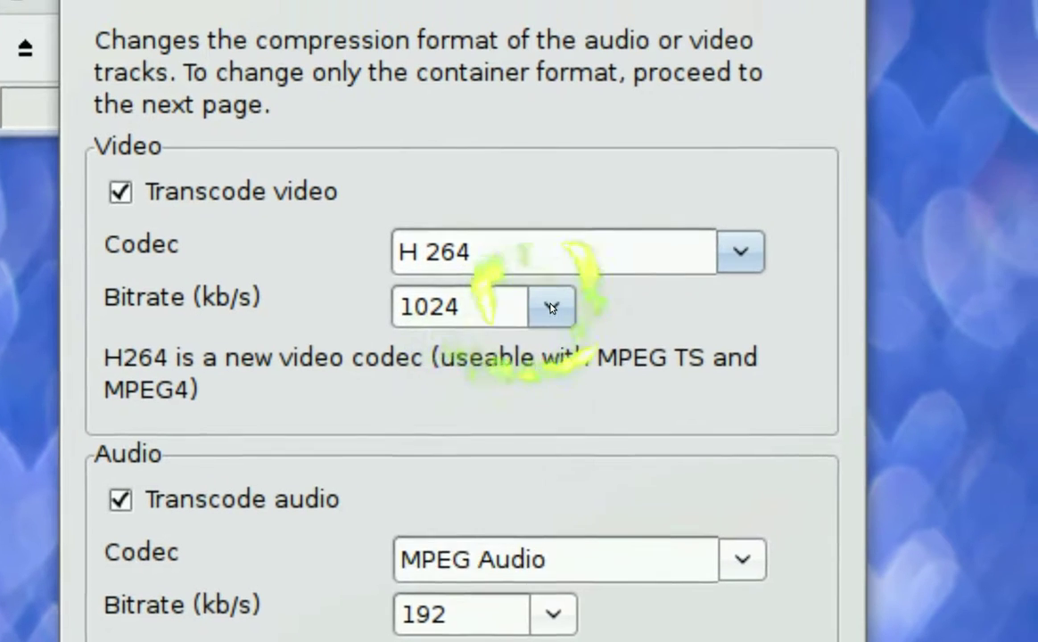
Step: Keep the video bitrate at 1024 kb/s and set the audio bitrate to 128 kb/s
left_click(551, 308)
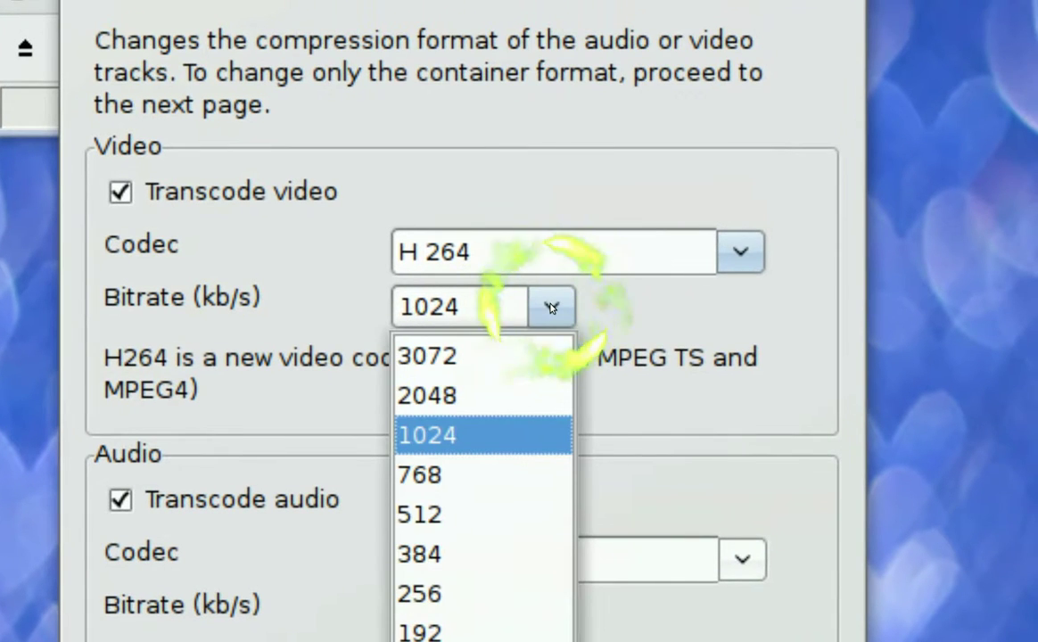
left_click(552, 308)
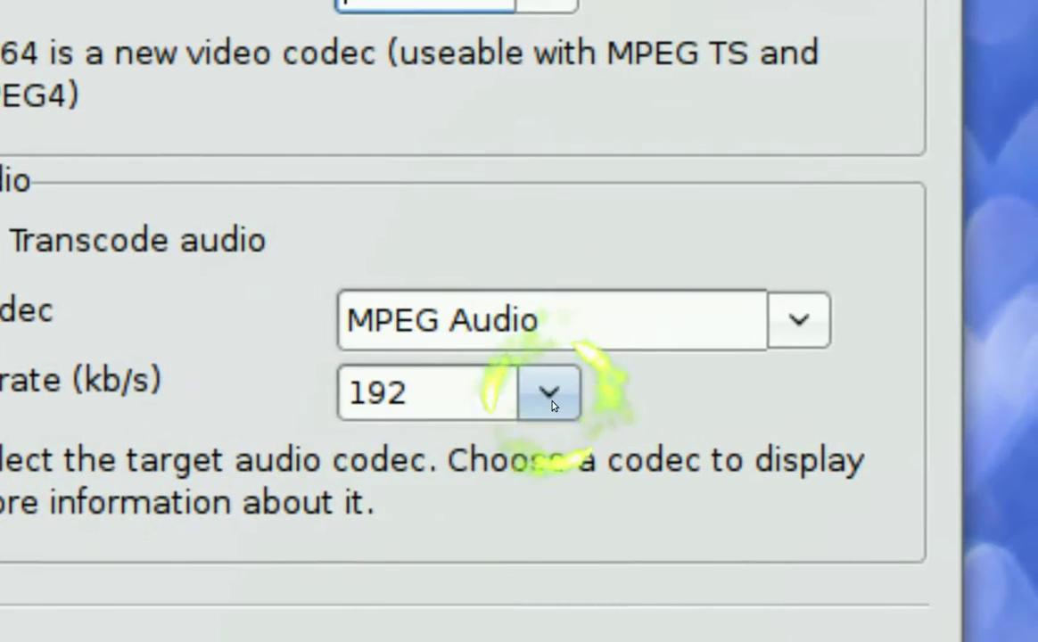
left_click(685, 442)
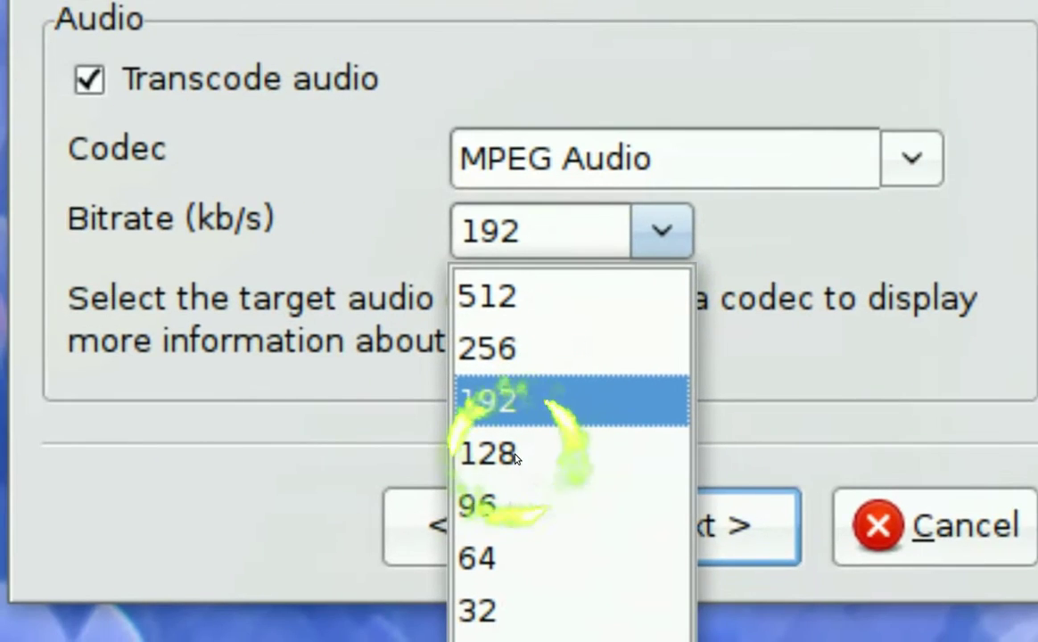
left_click(515, 458)
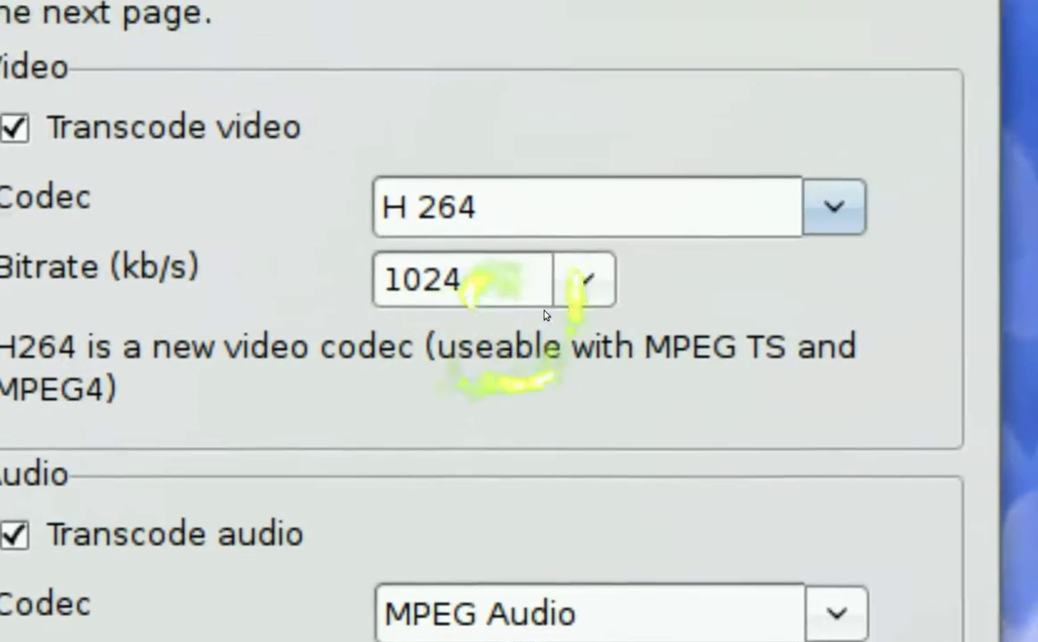
left_click(590, 281)
left_click(550, 308)
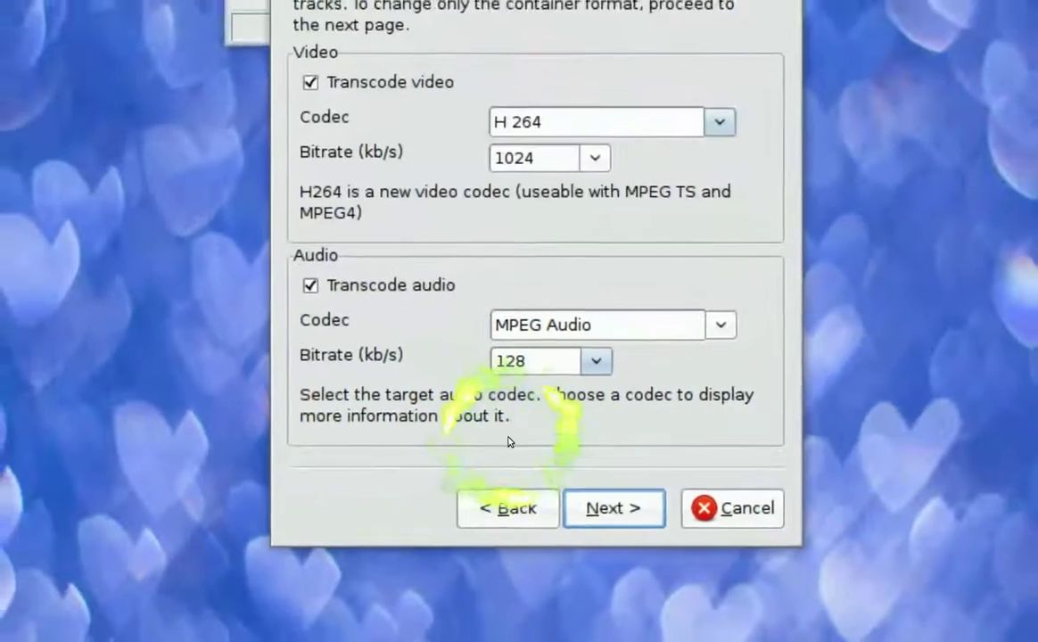
left_click(656, 536)
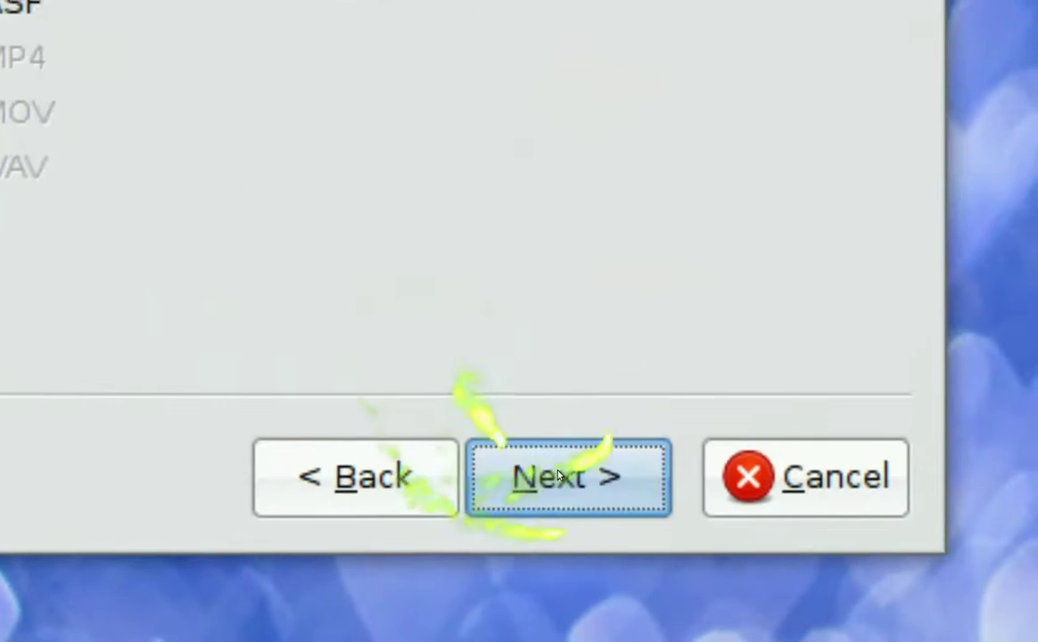
Step: Set the wizard's output file to final.mp4 in the home folder
left_click(825, 522)
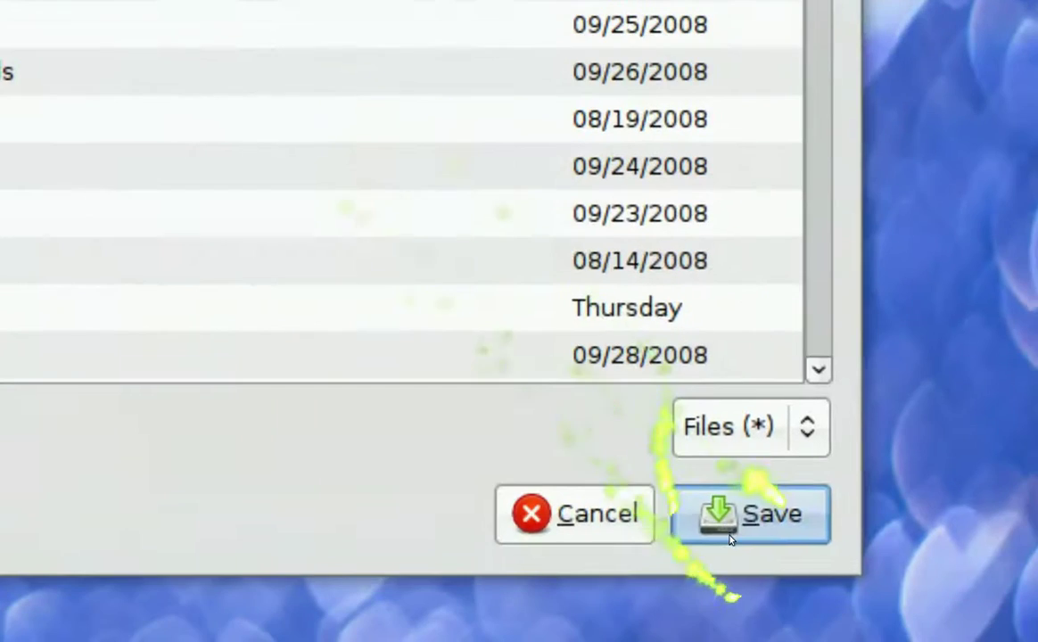
left_click(722, 515)
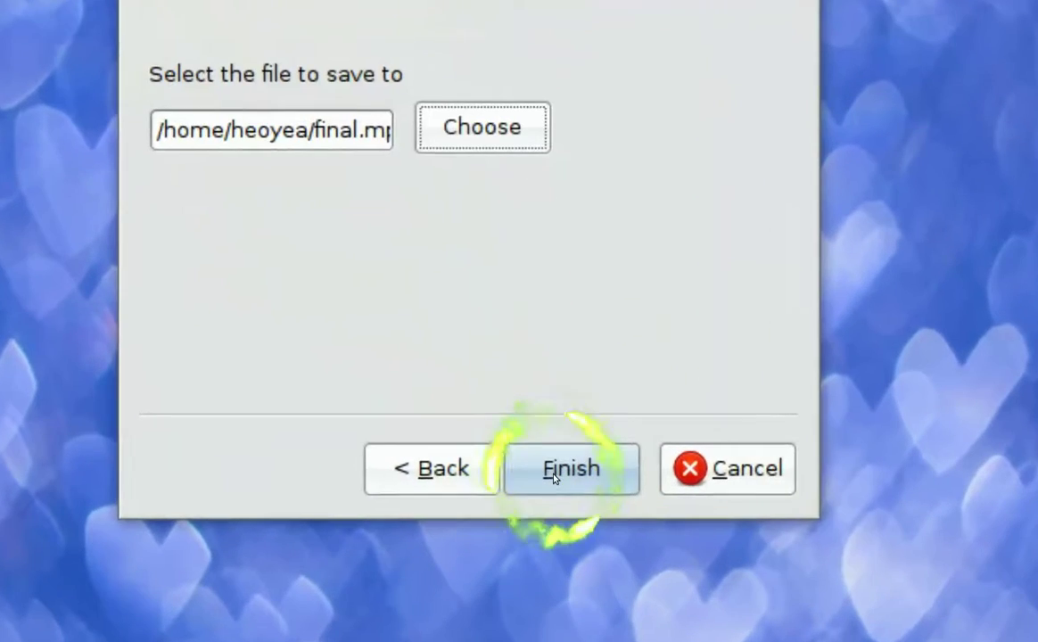
Step: Finish the wizard to start the H.264 transcode to final.mp4, then close VLC
left_click(553, 478)
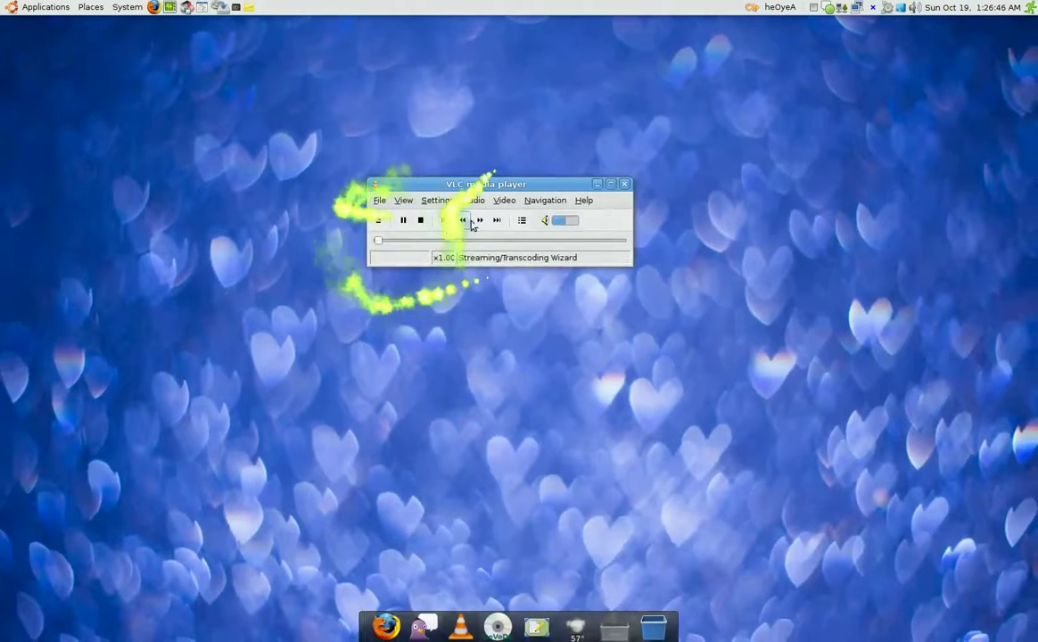
left_click(624, 183)
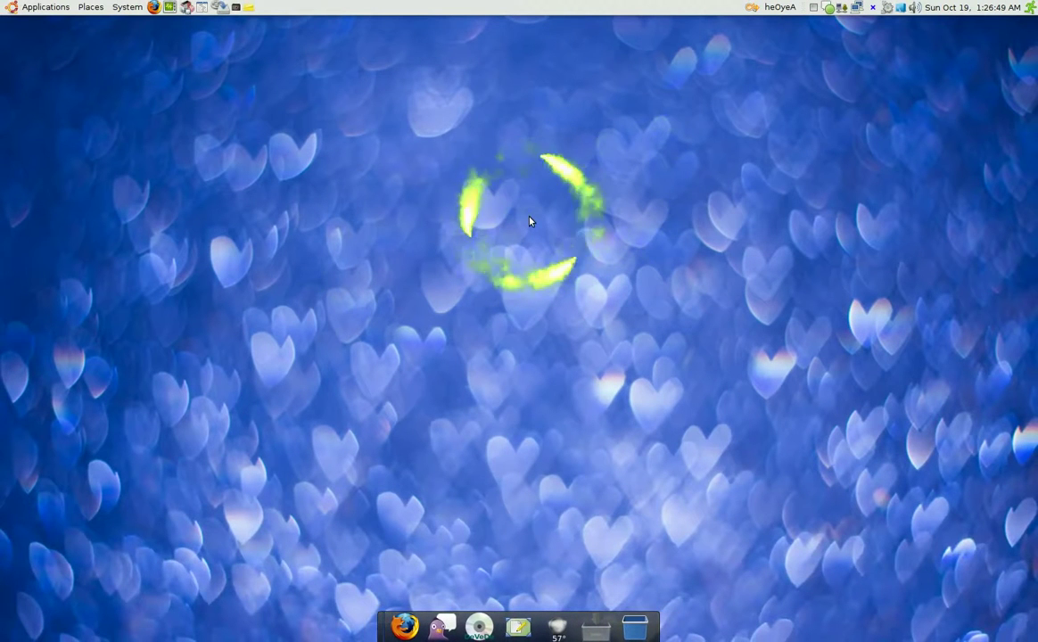